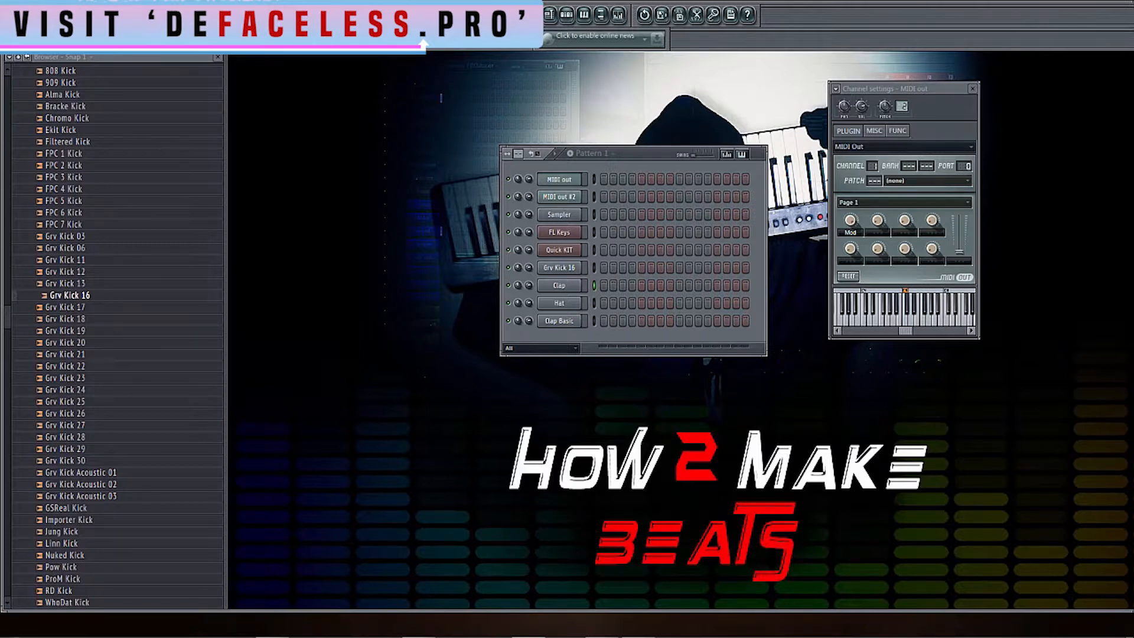
# Review the system audio settings, including the M-Audio Delta ASIO device and sample rate, and close the settings.
pyautogui.press('F10')
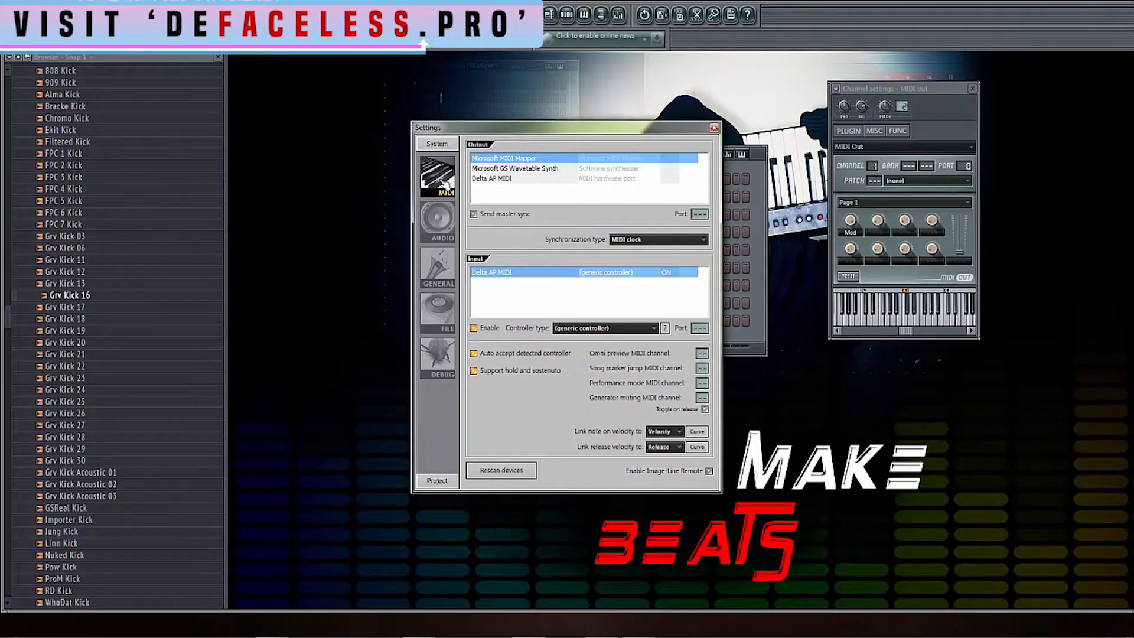
pyautogui.click(440, 223)
pyautogui.click(440, 223)
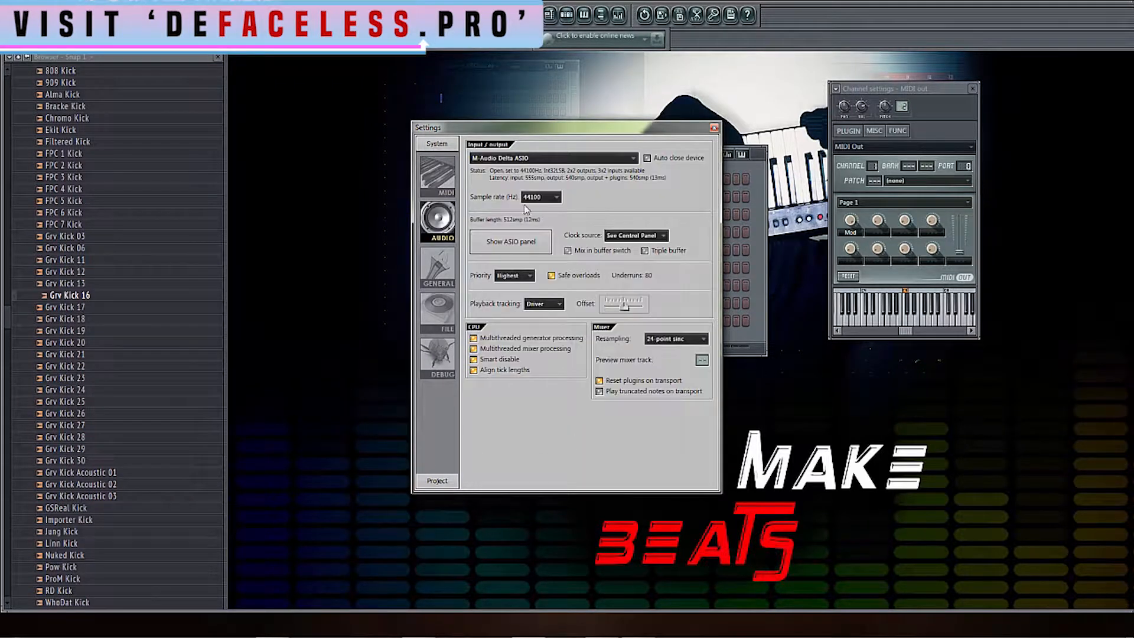
pyautogui.click(713, 128)
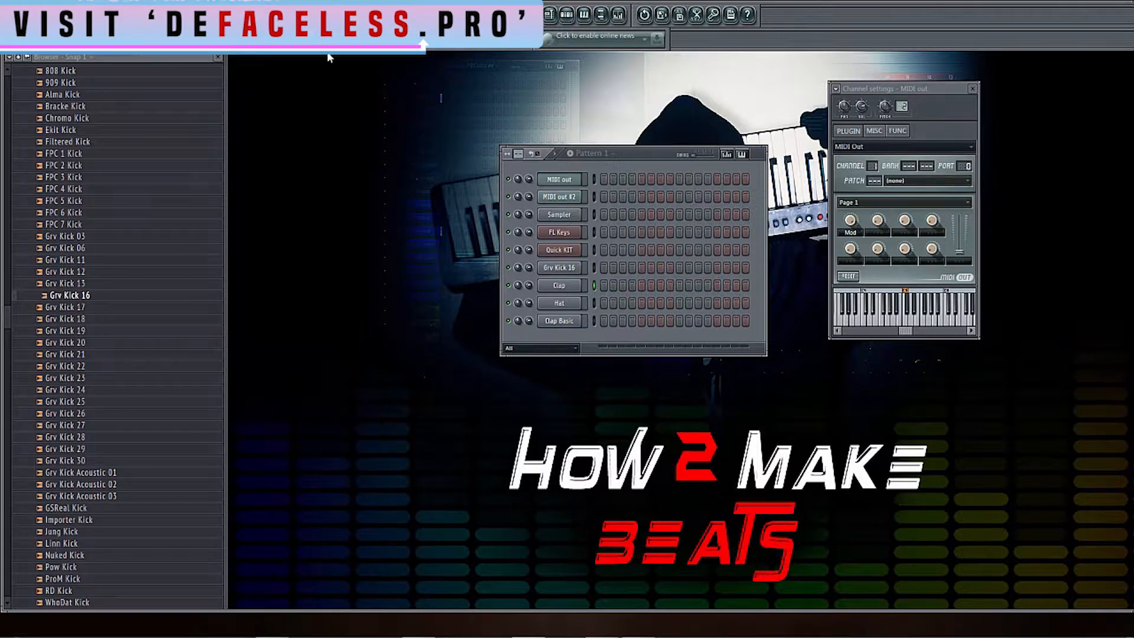
# Shift the step sequencer slightly and inspect the Sampler channel's settings, closing them when finished.
pyautogui.press('KP_Add')
pyautogui.press('KP_Add')
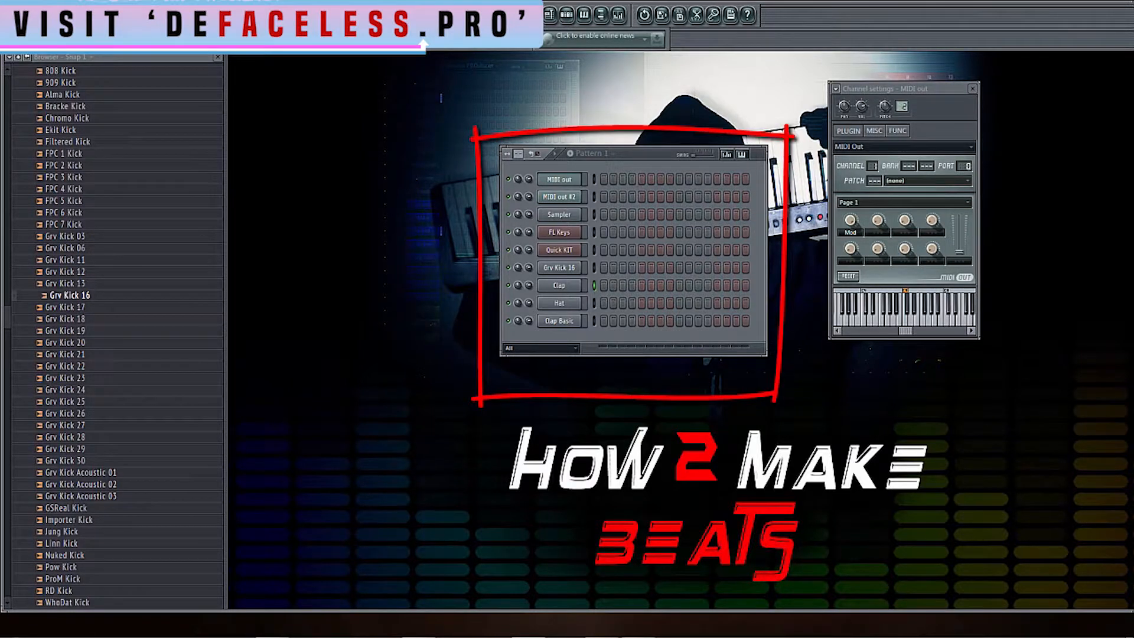
pyautogui.moveTo(646, 151)
pyautogui.mouseDown()
pyautogui.moveTo(617, 156)
pyautogui.moveTo(653, 164)
pyautogui.mouseUp()
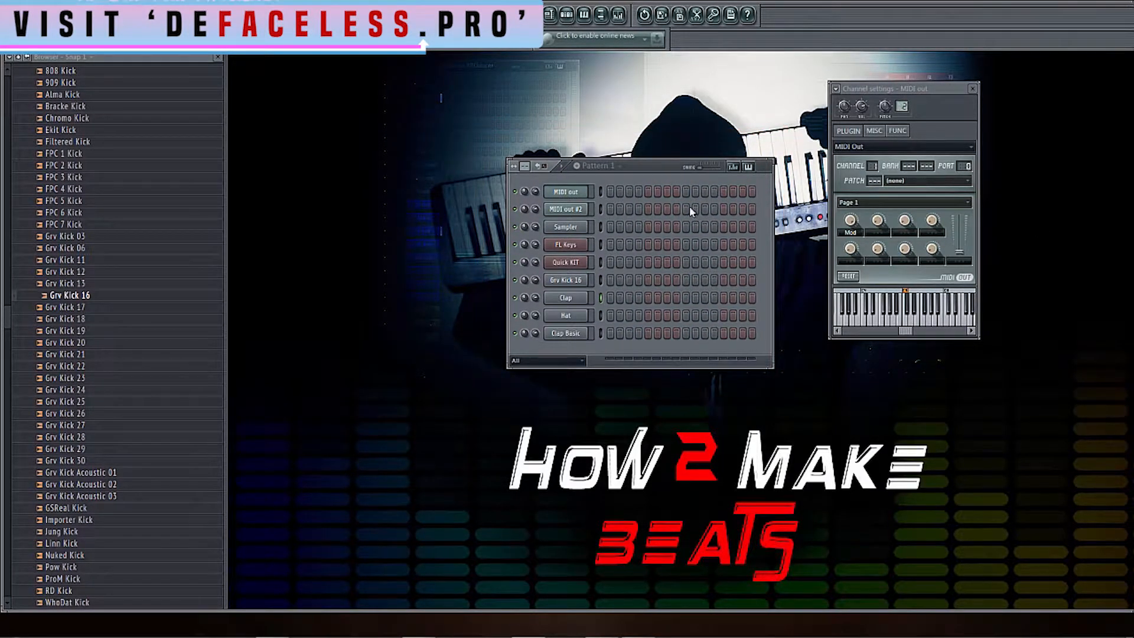
pyautogui.click(577, 226)
pyautogui.click(576, 243)
pyautogui.click(576, 228)
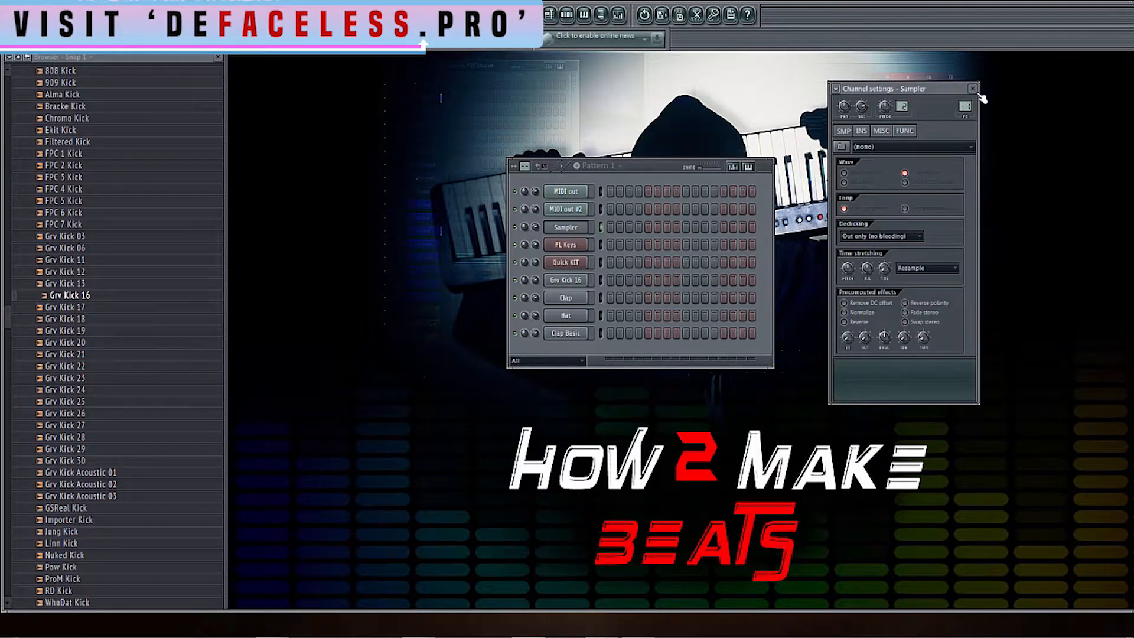
pyautogui.click(973, 88)
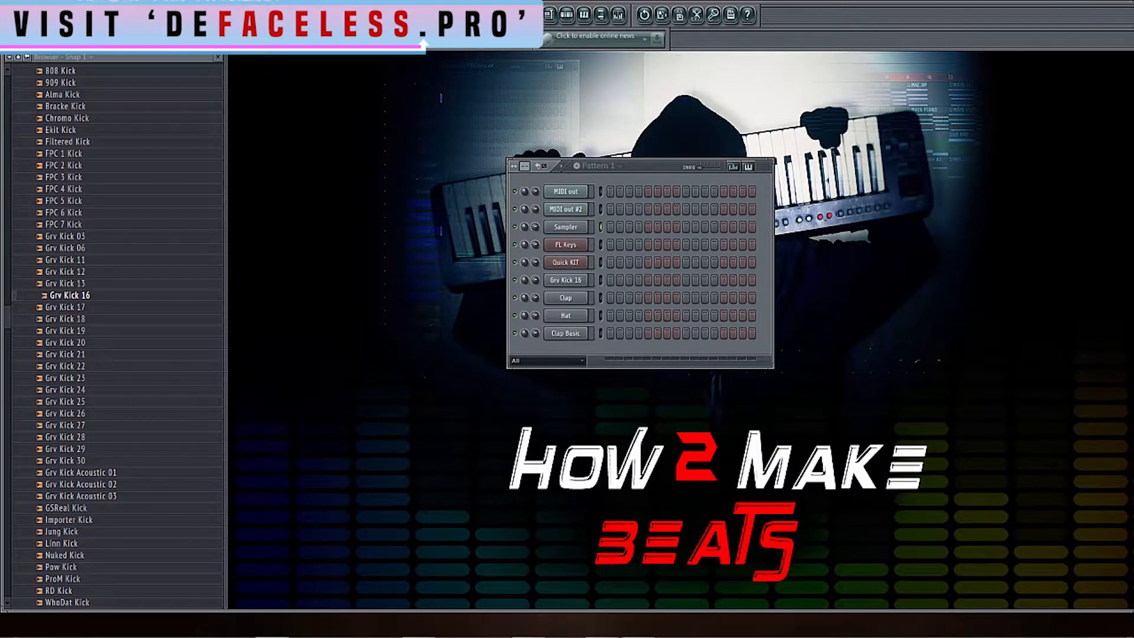
# Look through the instruments that can be inserted next to the Sampler channel, without adding one.
pyautogui.rightClick(565, 229)
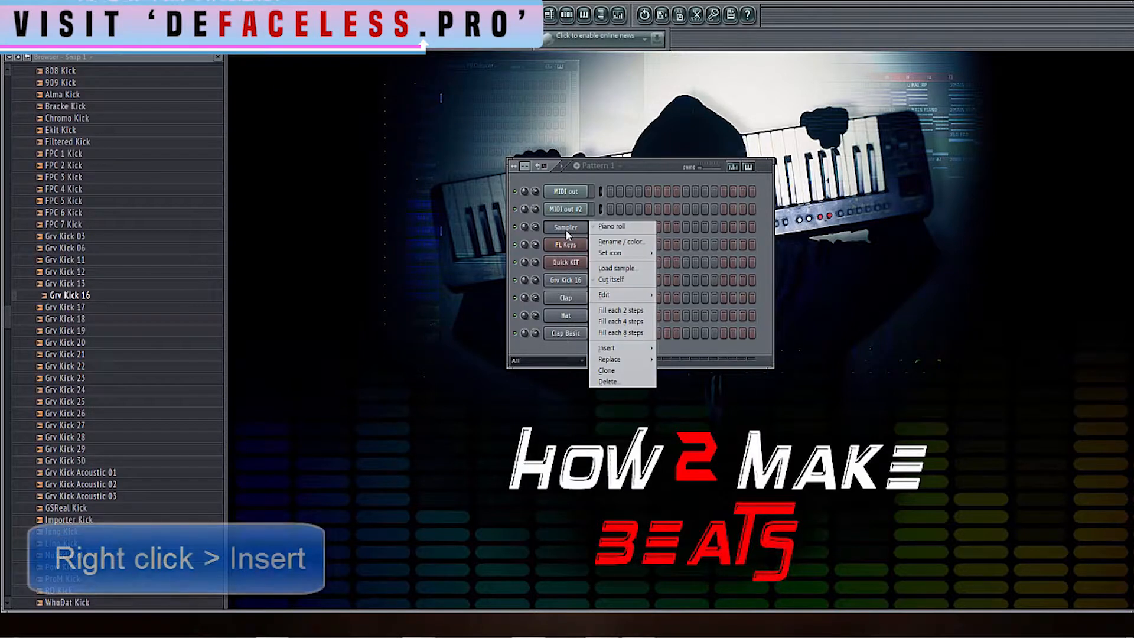
pyautogui.moveTo(637, 352)
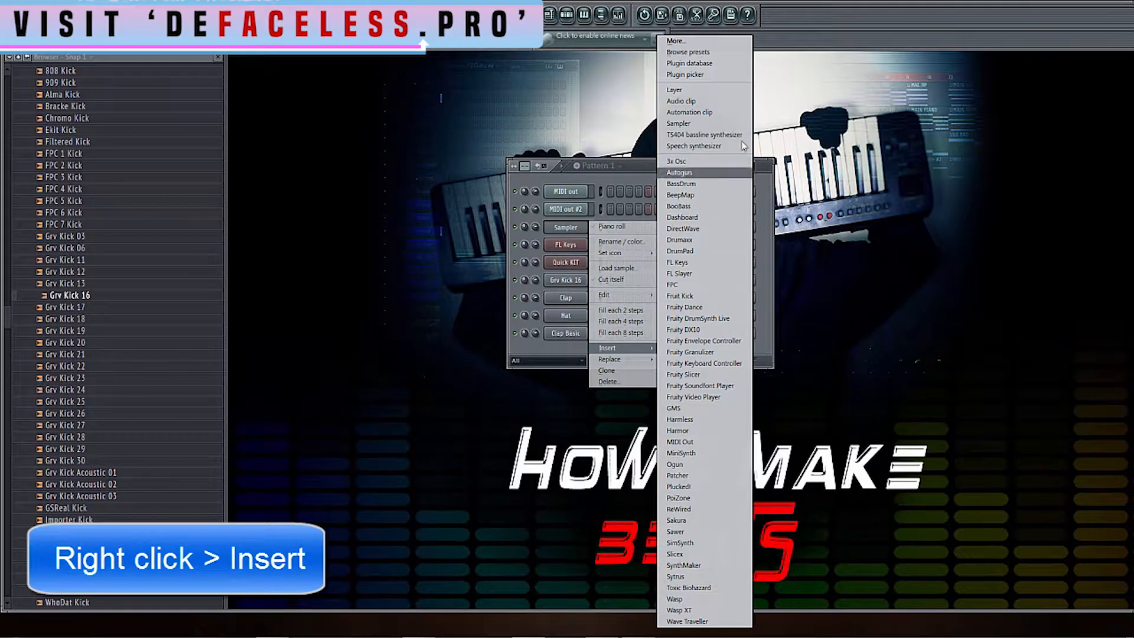
pyautogui.click(771, 243)
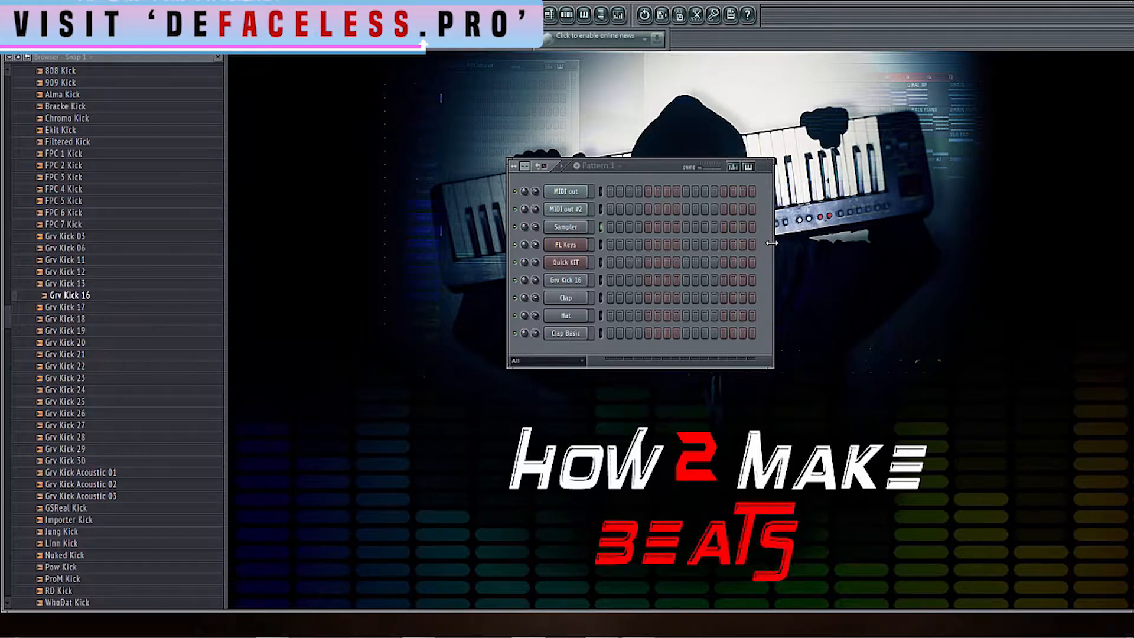
# Copy the Grv Kick 16 sample from its channel's waveform onto the empty Sampler channel and close the channel settings.
pyautogui.click(579, 229)
pyautogui.click(579, 228)
pyautogui.click(579, 228)
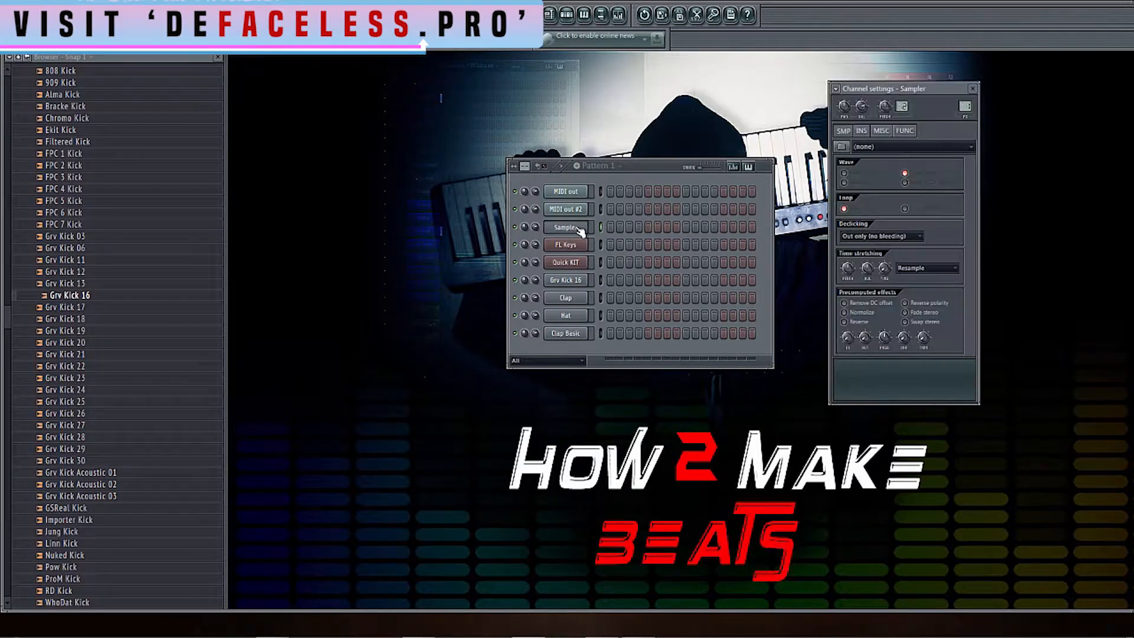
pyautogui.click(571, 283)
pyautogui.click(868, 381)
pyautogui.click(868, 380)
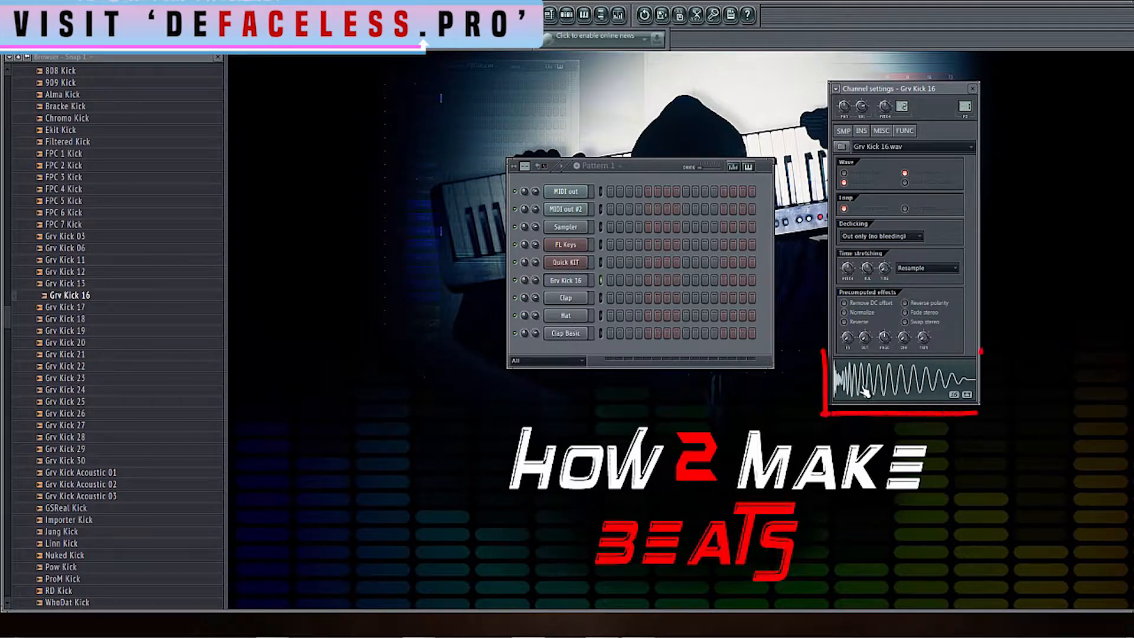
pyautogui.moveTo(880, 385); pyautogui.dragTo(585, 231)
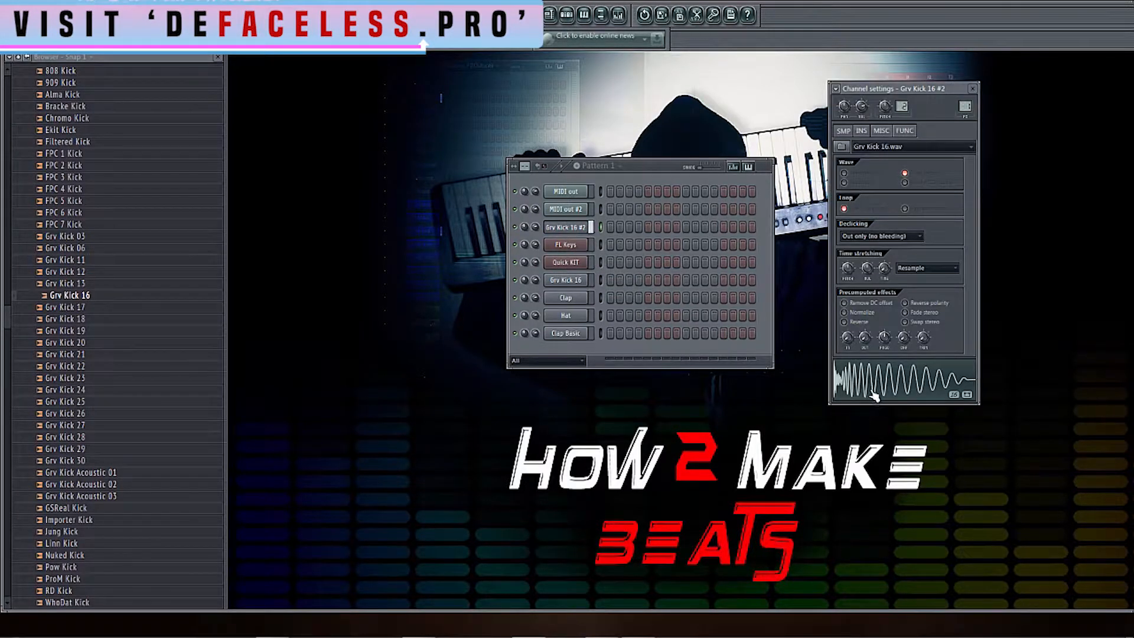
pyautogui.click(972, 88)
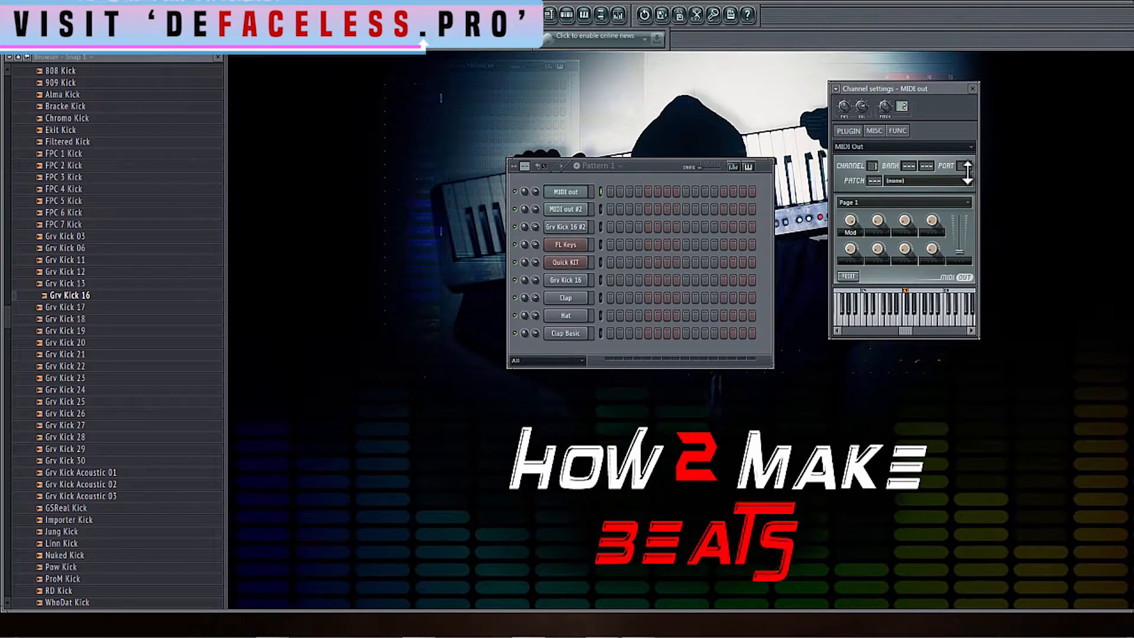
# Examine the MIDI out channel's port setting alongside the plugin wrapper's MIDI input port setting.
pyautogui.moveTo(967, 172); pyautogui.dragTo(968, 170)
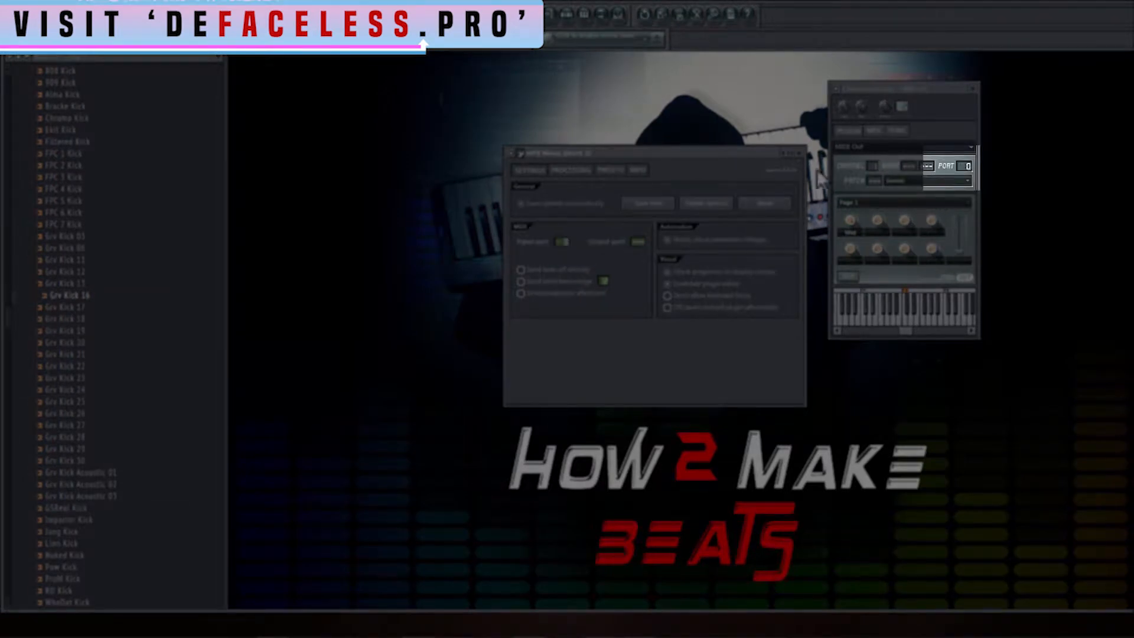
pyautogui.moveTo(695, 151); pyautogui.dragTo(646, 294)
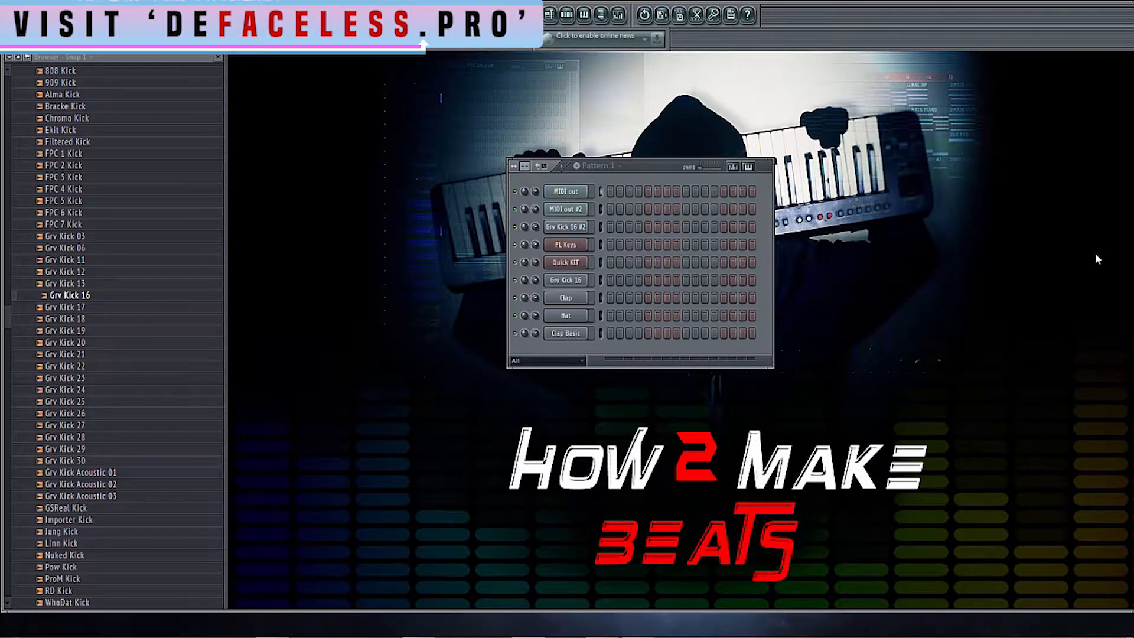
# Insert a Sytrus synthesizer channel at the Clap channel and move its window below the upper sequencer rows.
pyautogui.rightClick(570, 302)
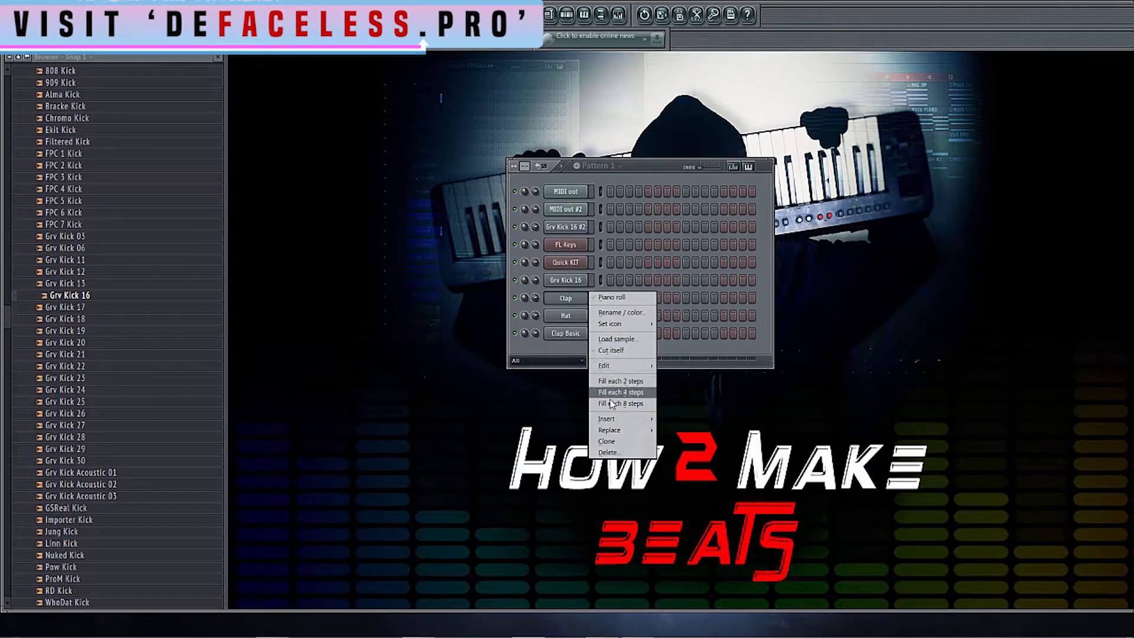
pyautogui.moveTo(621, 424)
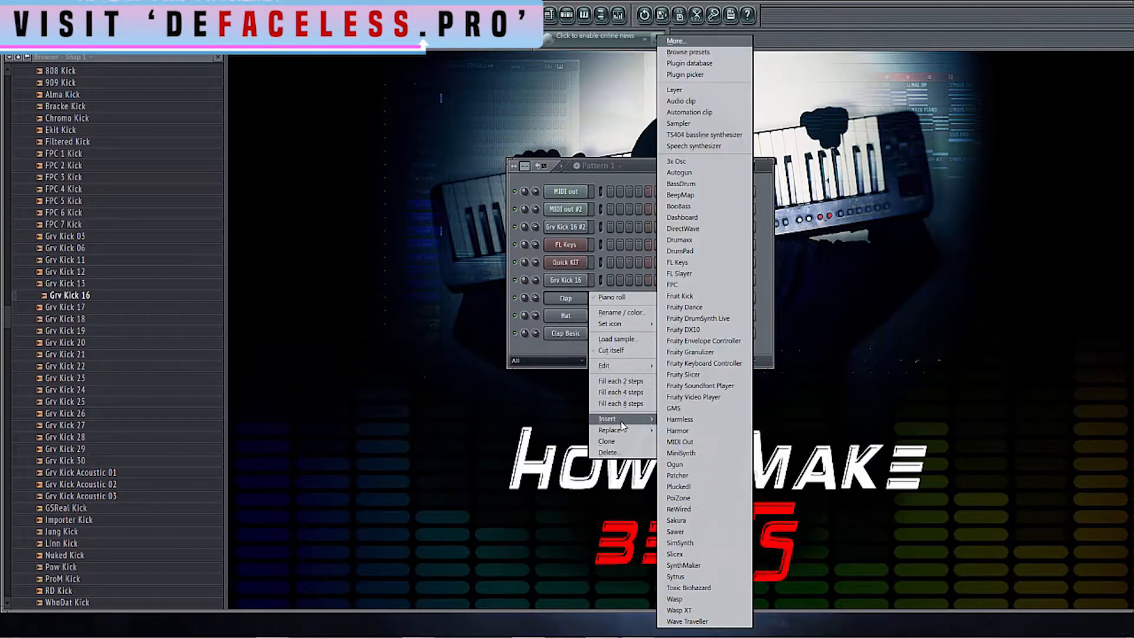
pyautogui.click(692, 577)
pyautogui.moveTo(614, 246); pyautogui.dragTo(795, 172)
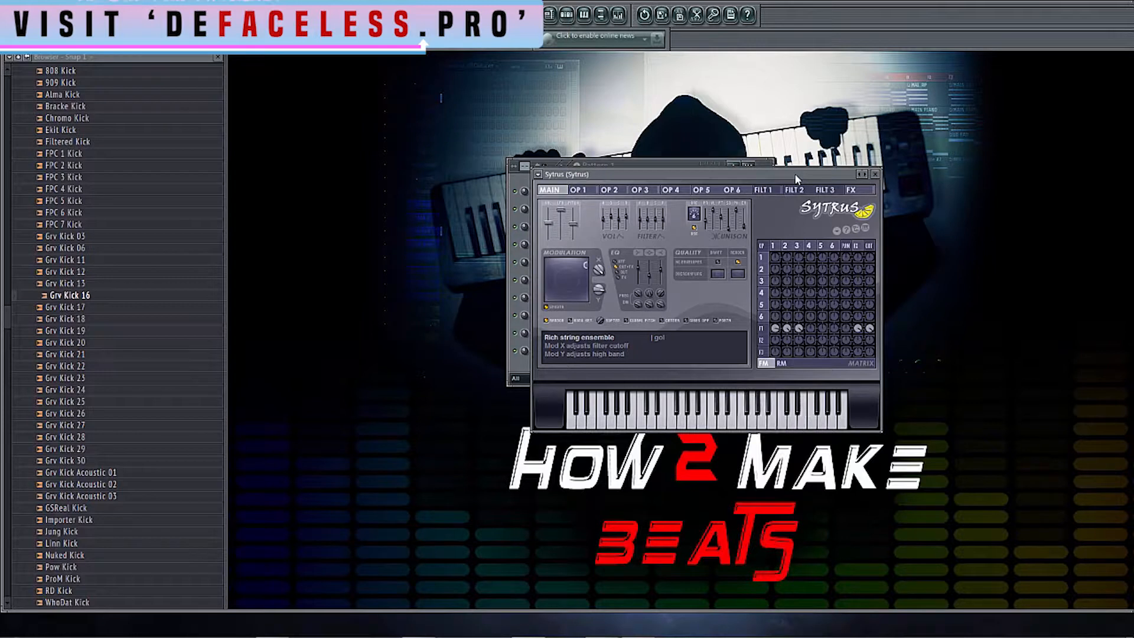
pyautogui.moveTo(794, 173); pyautogui.dragTo(702, 295)
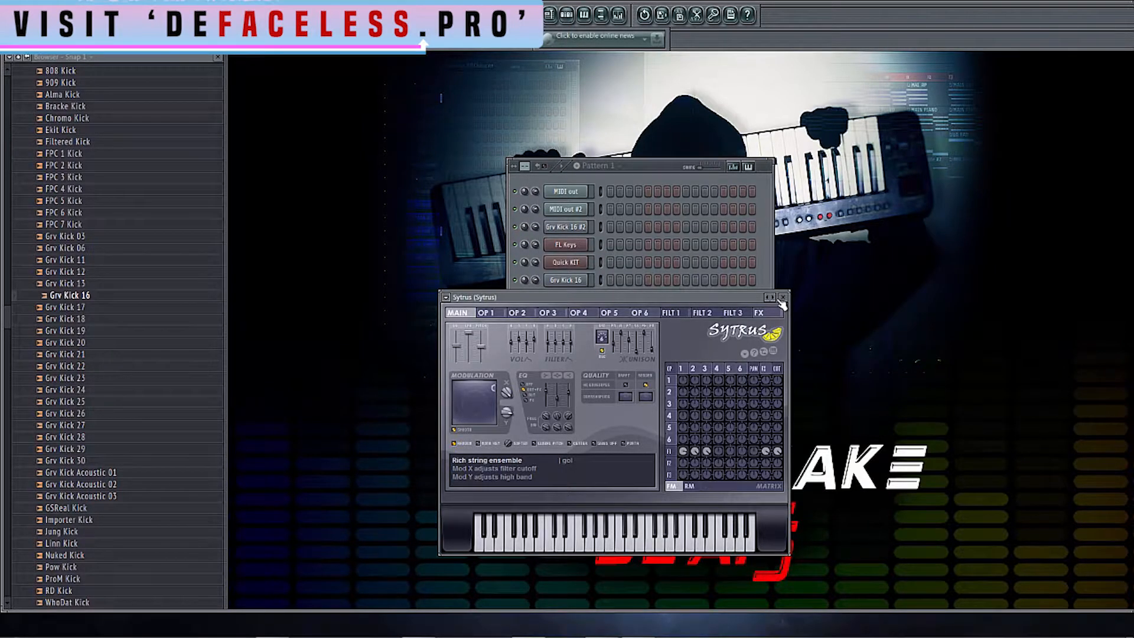
# Set the Sytrus window to Detached and reposition it over the step sequencer.
pyautogui.moveTo(717, 297); pyautogui.dragTo(737, 263)
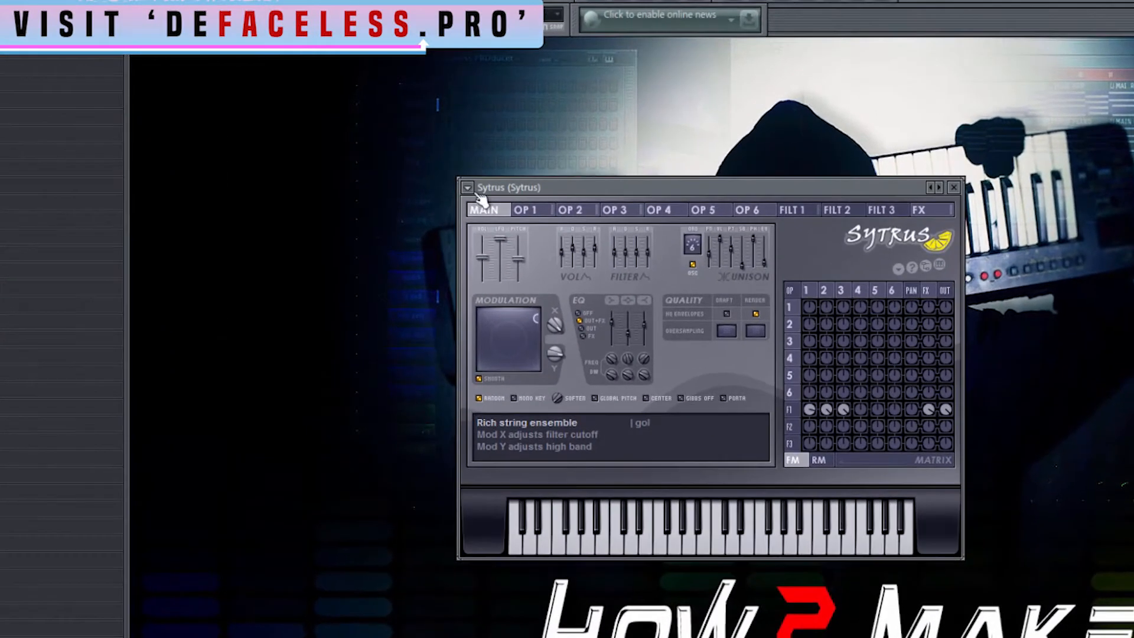
pyautogui.click(461, 156)
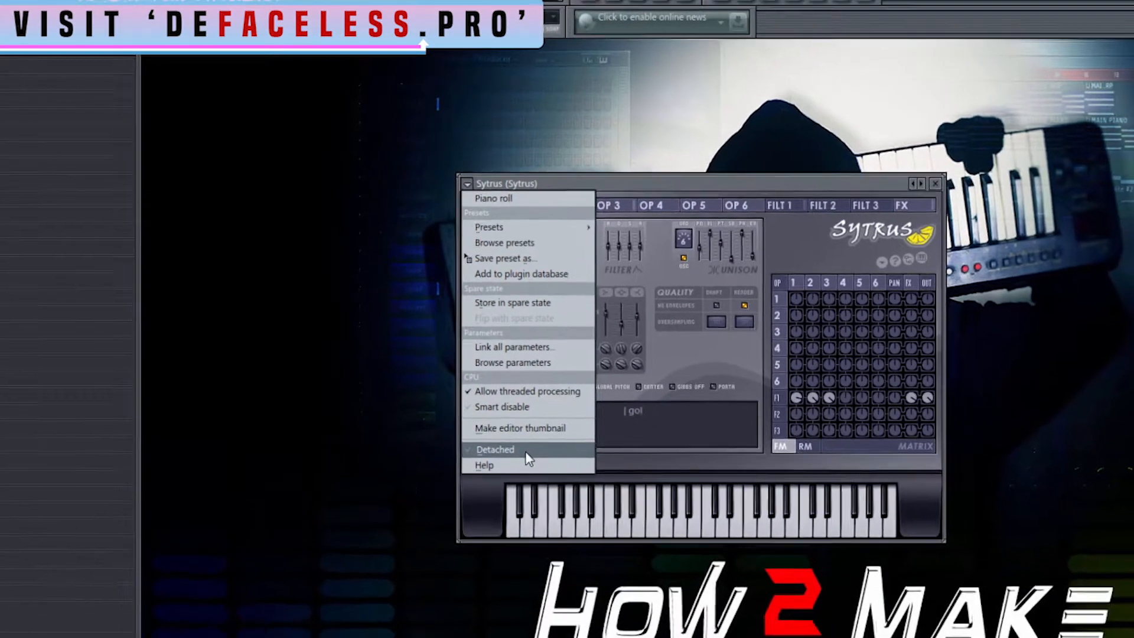
pyautogui.click(497, 464)
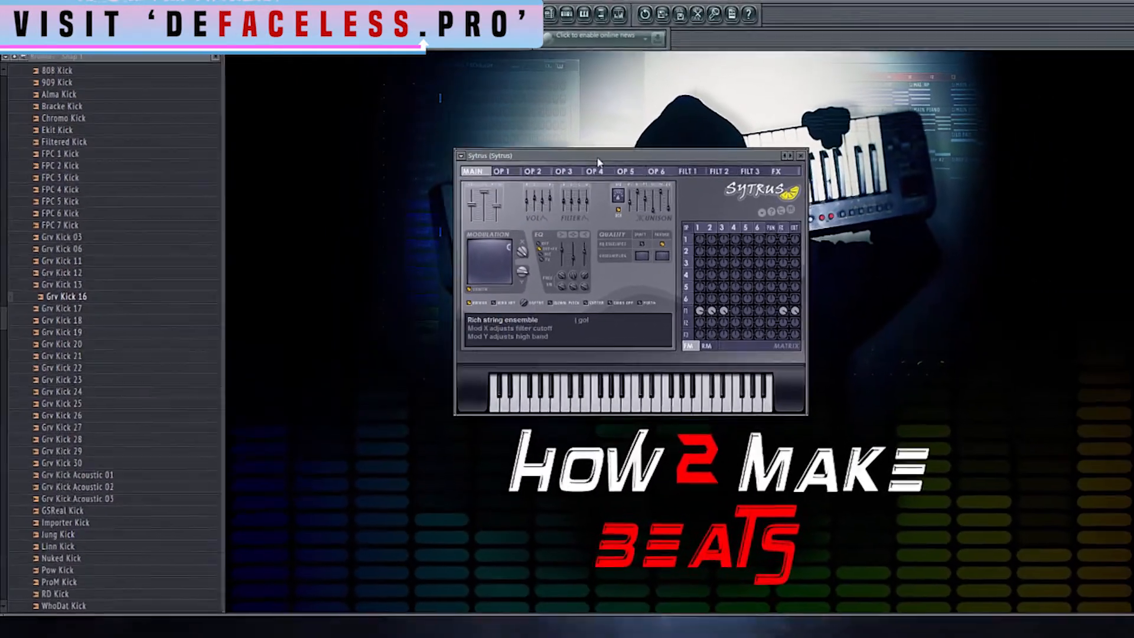
pyautogui.moveTo(598, 162); pyautogui.dragTo(573, 201)
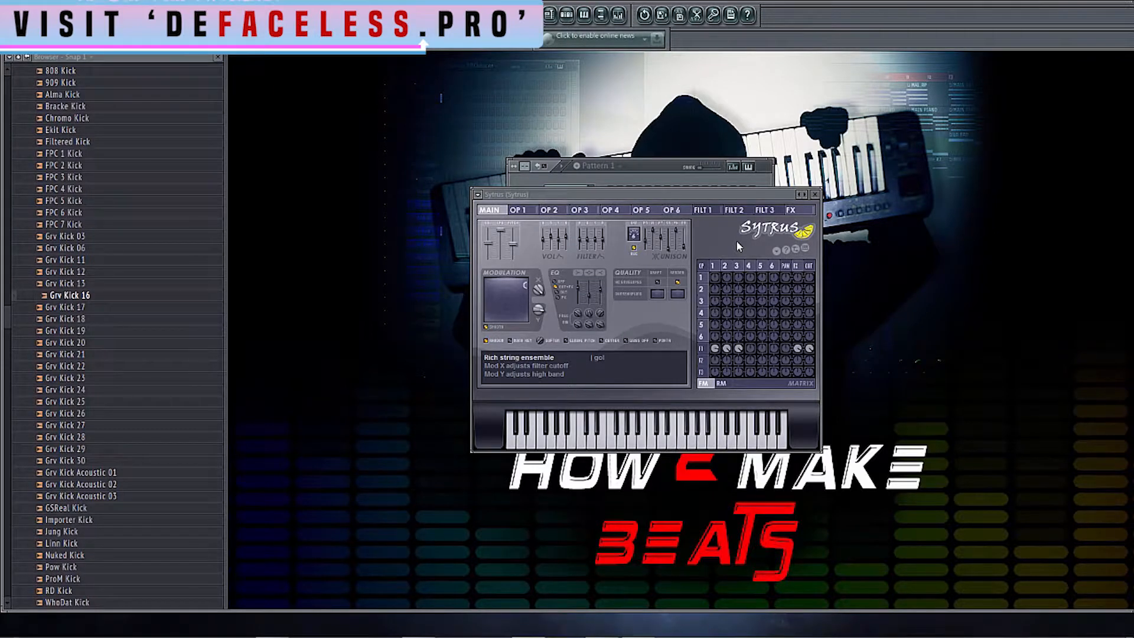
# Load the Orchestral 1 preset into Sytrus and close the plugin window.
pyautogui.click(801, 196)
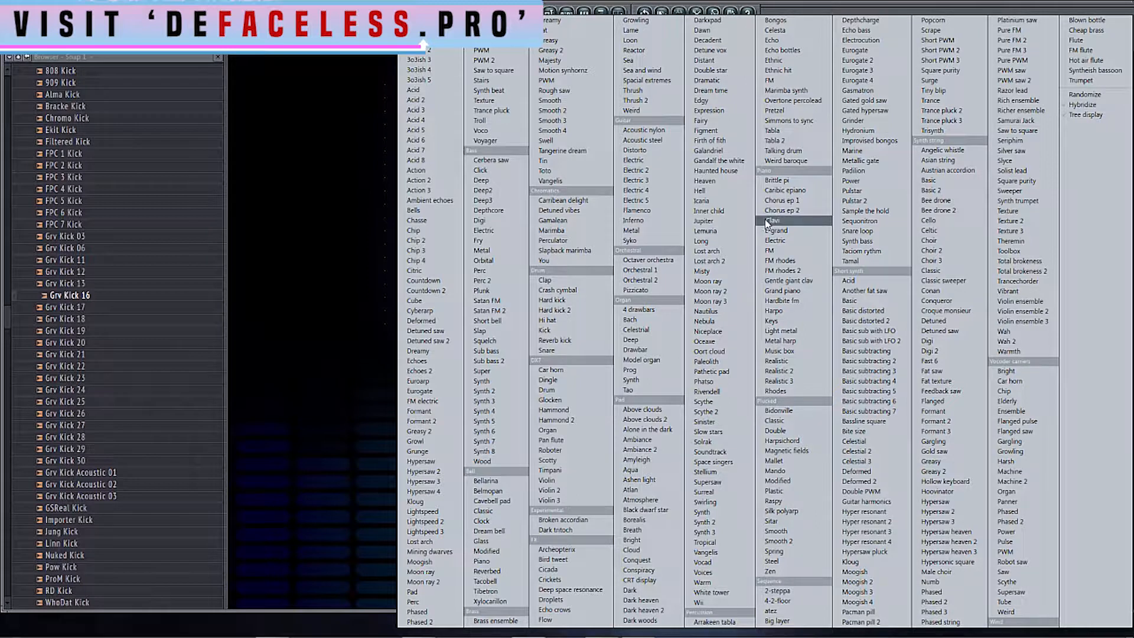
pyautogui.click(640, 270)
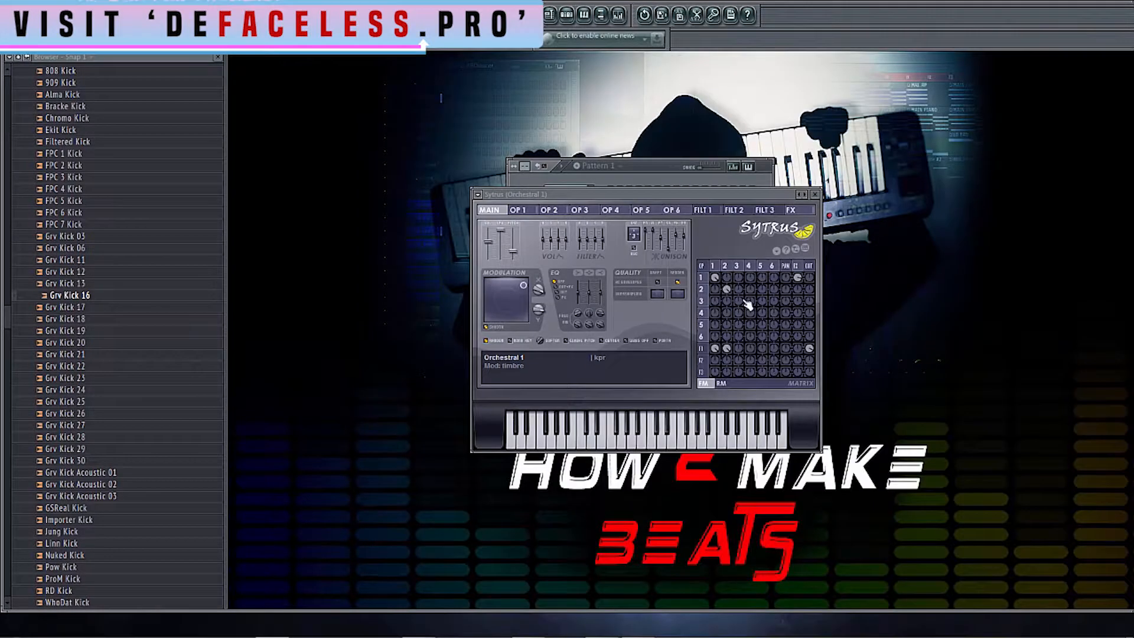
pyautogui.click(815, 194)
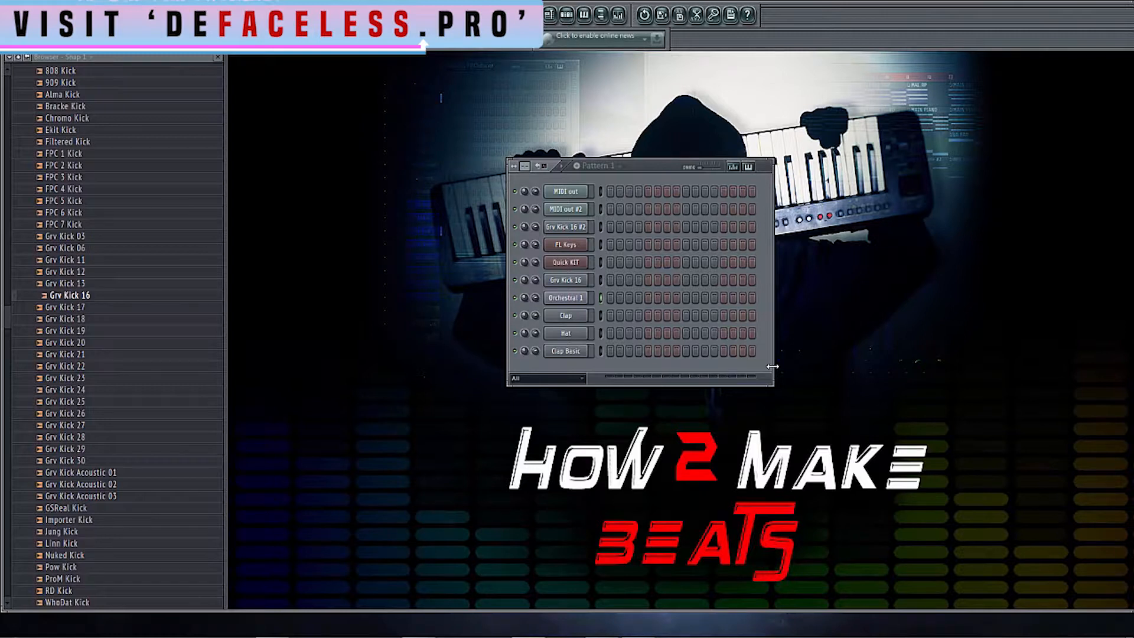
# Review the project's general settings for bar, beat and timebase division, and close the settings.
pyautogui.press('F10')
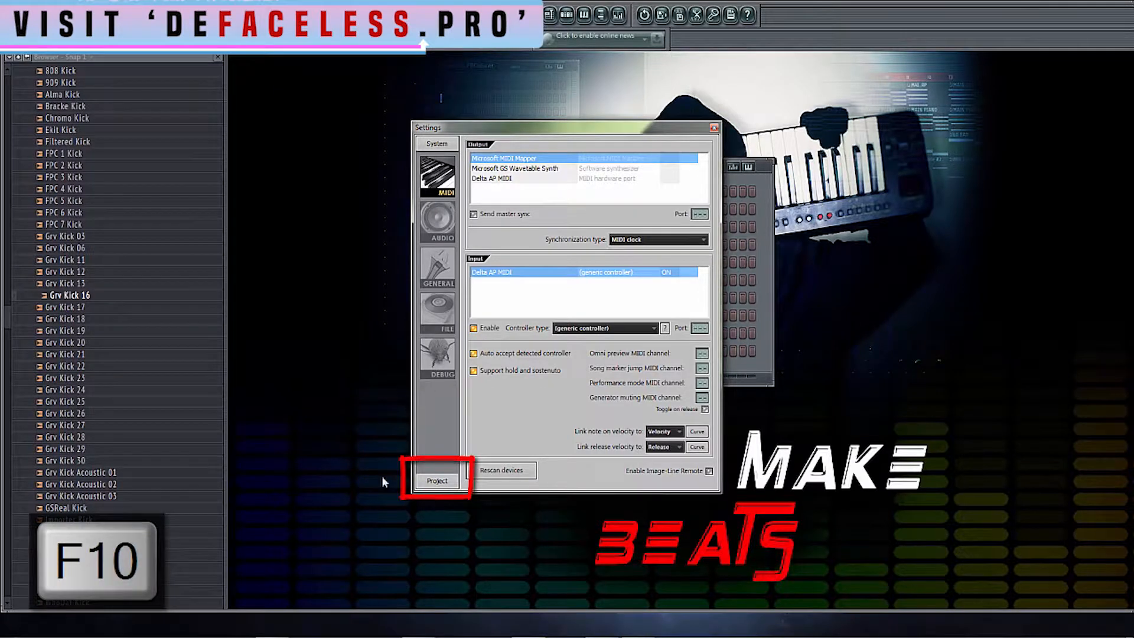
pyautogui.click(437, 480)
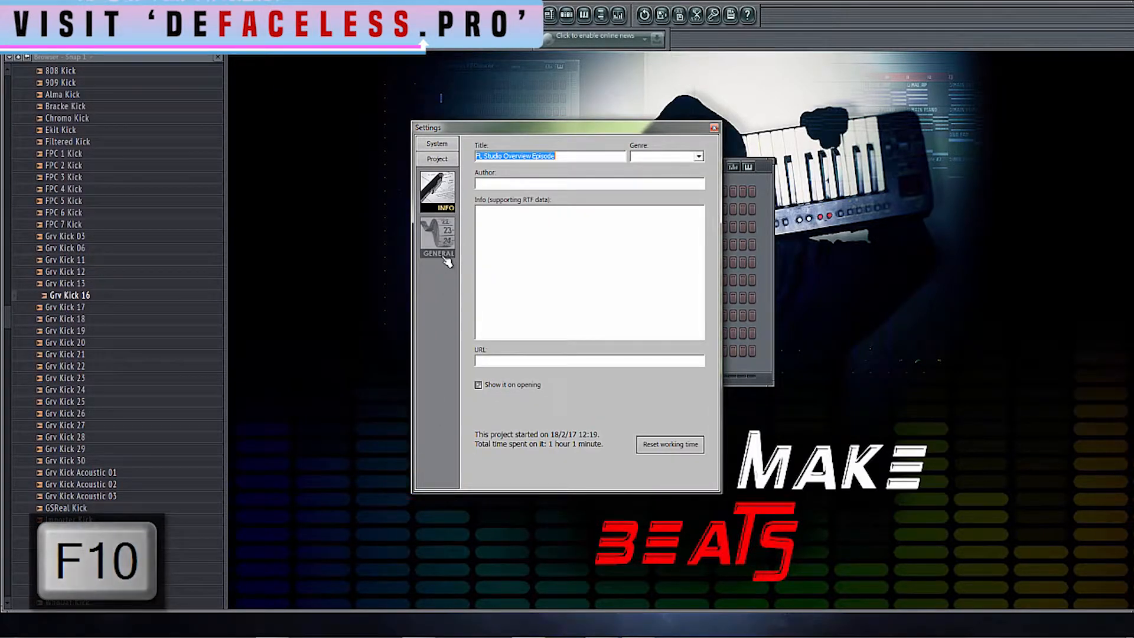
pyautogui.click(443, 251)
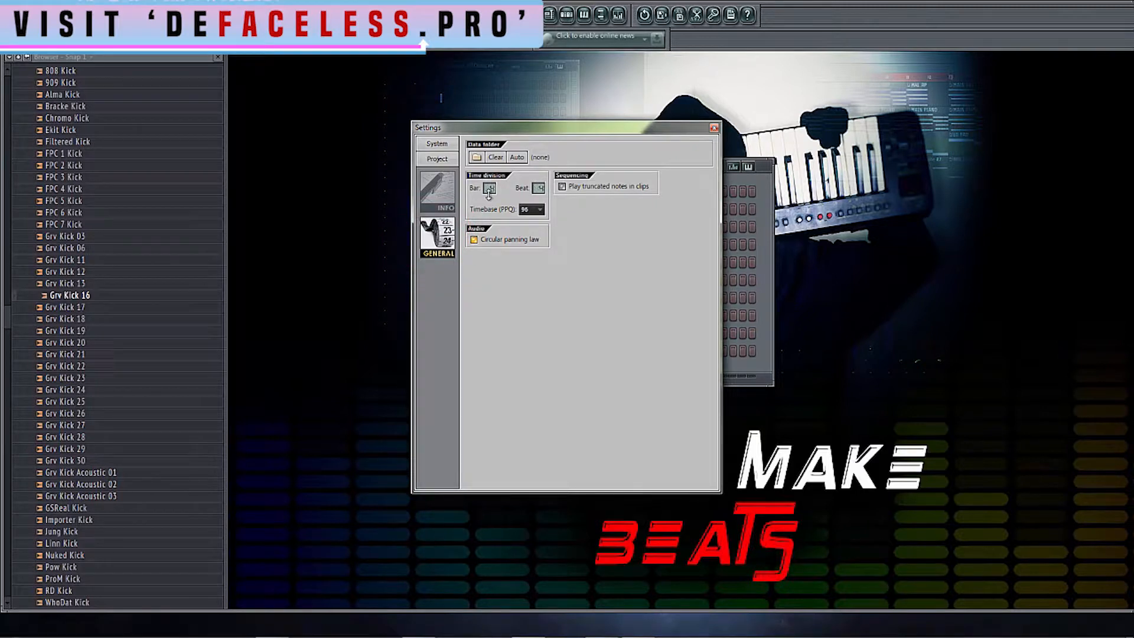
pyautogui.click(713, 128)
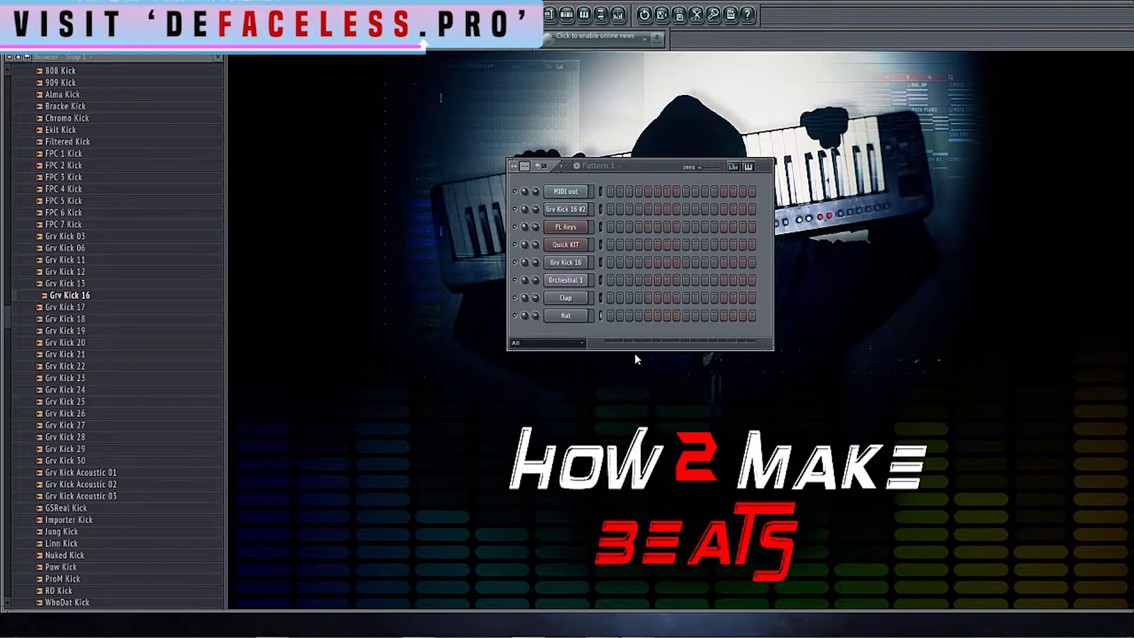
# Program Pattern 1 with Hat hits on steps 3, 7, 11 and 15 and Clap hits on steps 5 and 13.
pyautogui.click(629, 315)
pyautogui.click(741, 316)
pyautogui.click(721, 298)
pyautogui.click(649, 300)
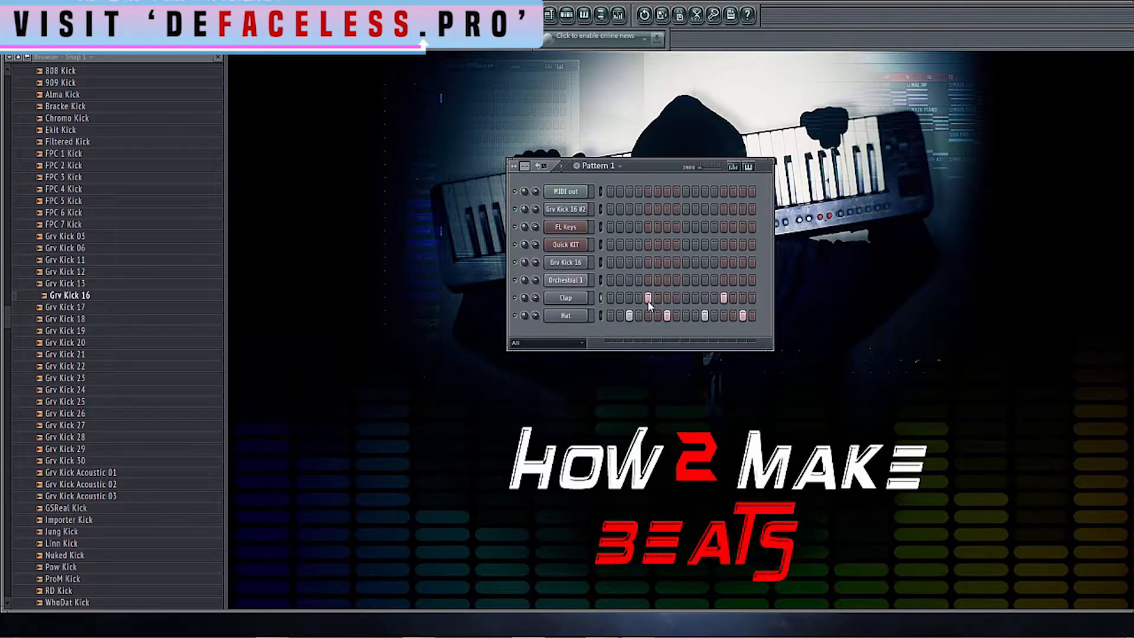
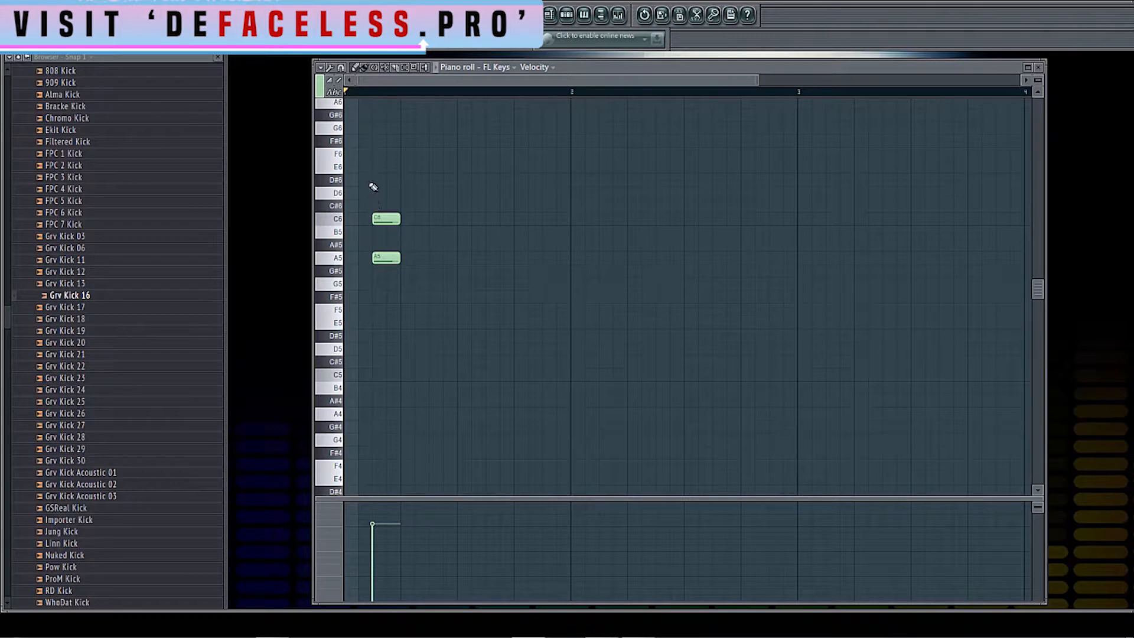
# Add F5 and E6 to the A5 and C6 notes in the FL Keys piano roll and select the whole chord.
pyautogui.click(376, 310)
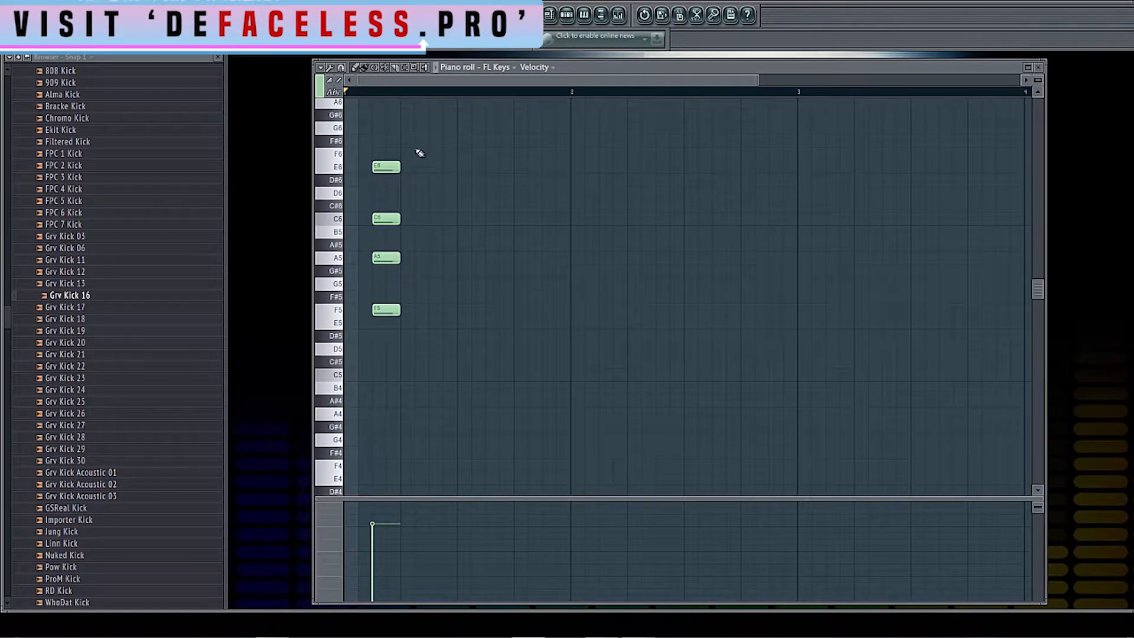
pyautogui.moveTo(417, 135); pyautogui.dragTo(381, 316)
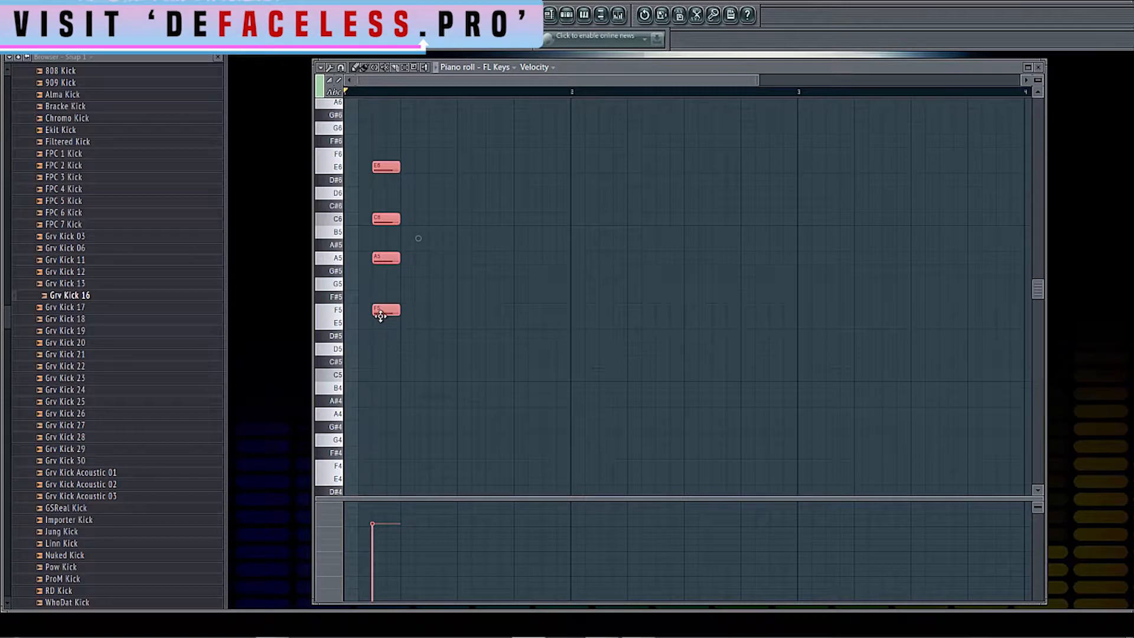
# Copy the F5, A5, C6 and E6 chord twice within bar 1, with the third one longer, and duplicate all three into bar 2.
pyautogui.moveTo(382, 312); pyautogui.dragTo(424, 308)
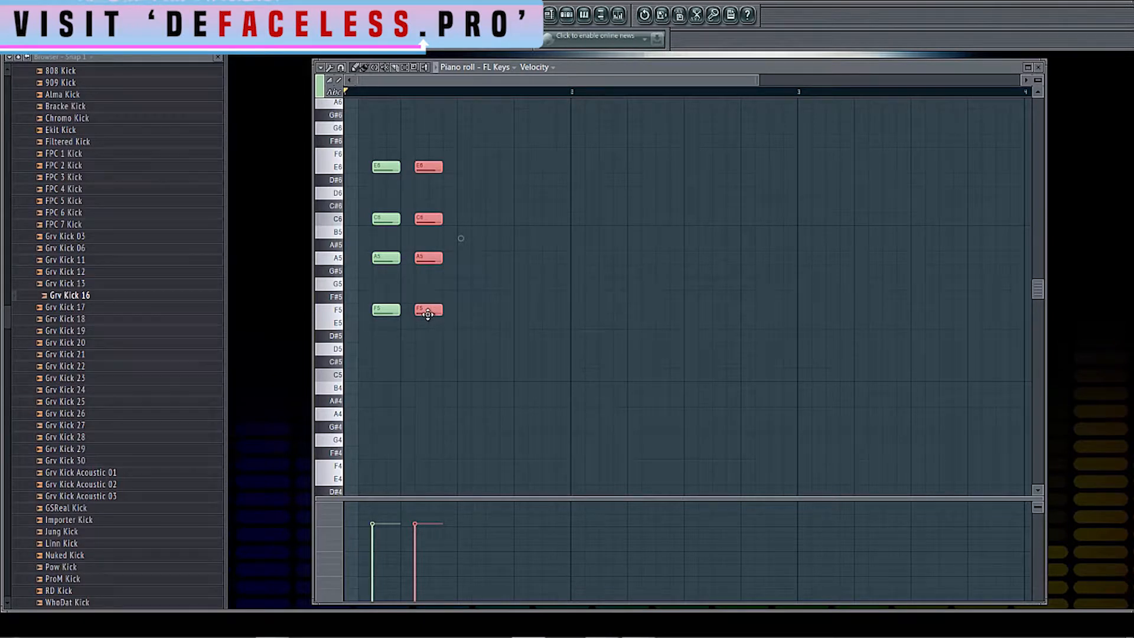
pyautogui.moveTo(427, 314); pyautogui.dragTo(512, 311)
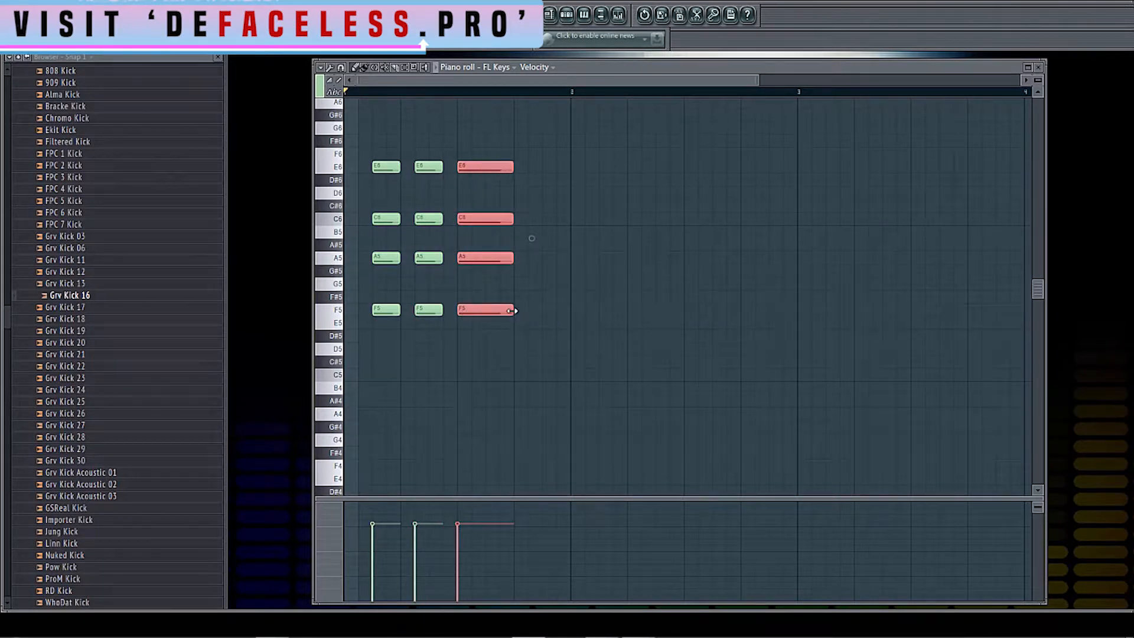
pyautogui.hotkey('ctrl', 'a')
pyautogui.hotkey('ctrl', 'b')
pyautogui.scroll(2, 553, 348)
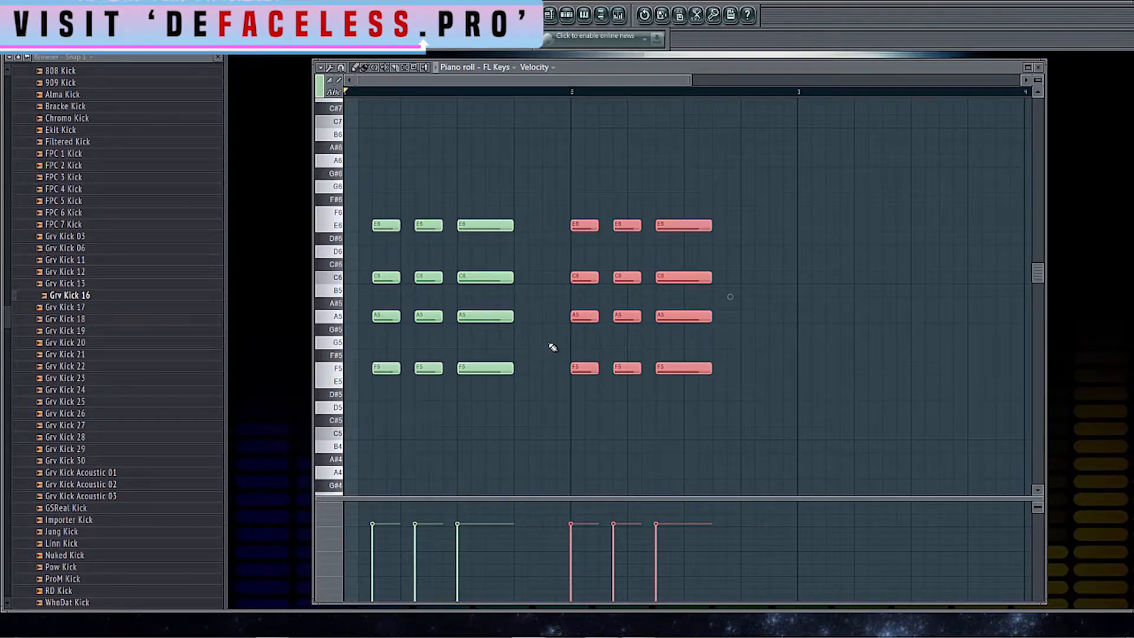
# Transpose the bar 2 chords down two semitones to D#5, G5, A#5 and D6, and try an octave shift up and back.
pyautogui.hotkey('shift', 'Up')
pyautogui.hotkey('shift', 'Down')
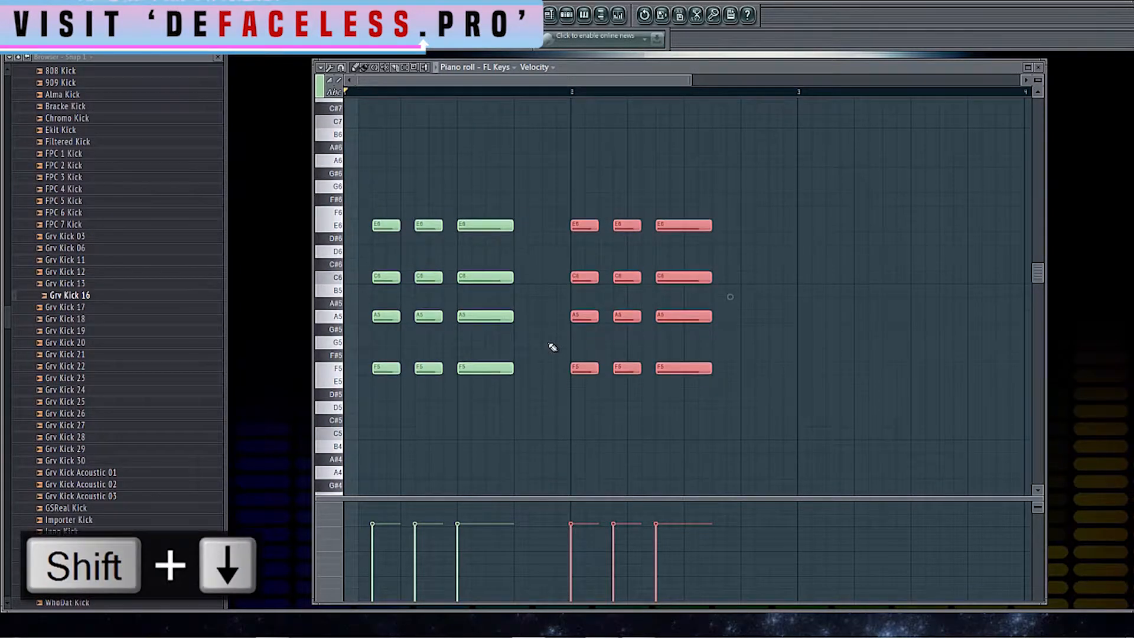
pyautogui.hotkey('shift', 'Down')
pyautogui.hotkey('shift', 'Down')
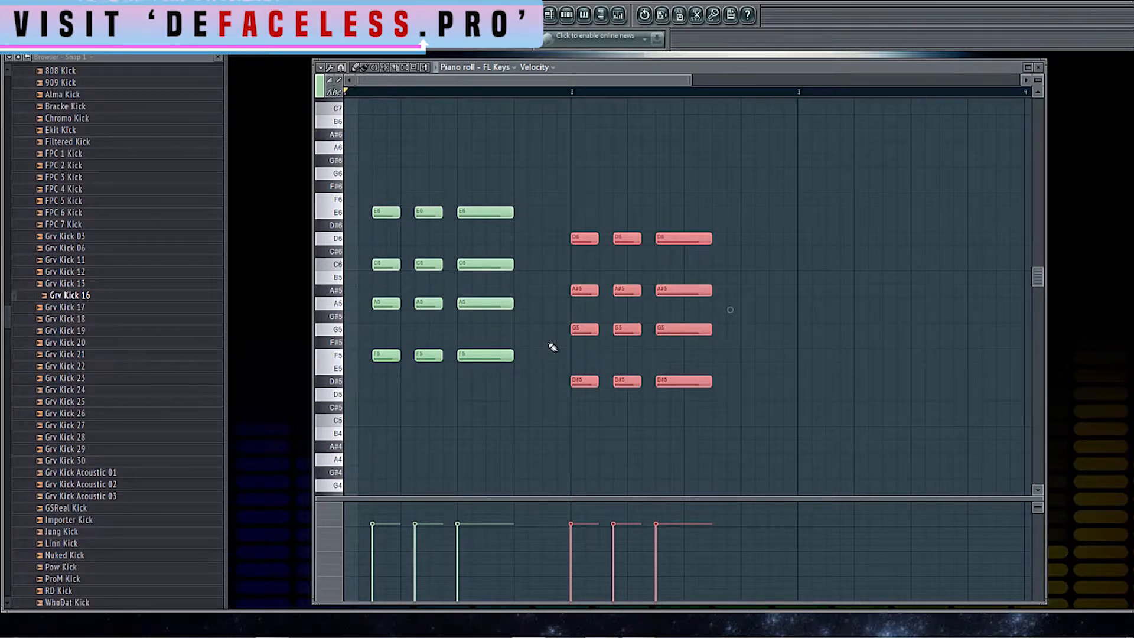
pyautogui.hotkey('ctrl', 'Up')
pyautogui.hotkey('ctrl', 'Down')
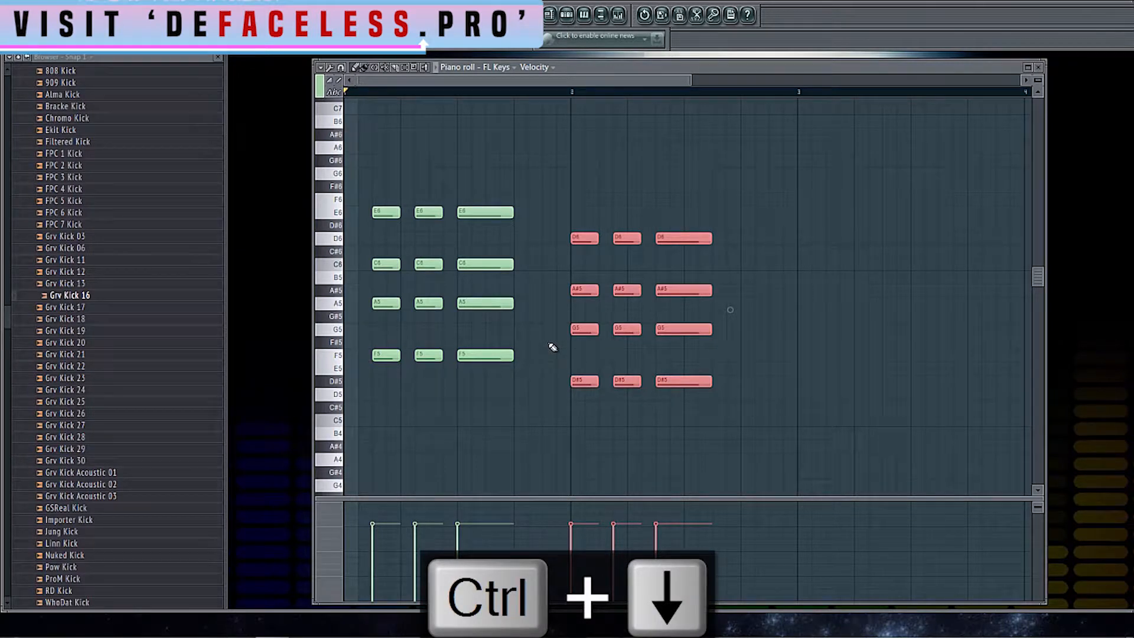
# Slice the end off all four notes of the third chord in bar 1 and delete the cut pieces.
pyautogui.scroll(2, 513, 184)
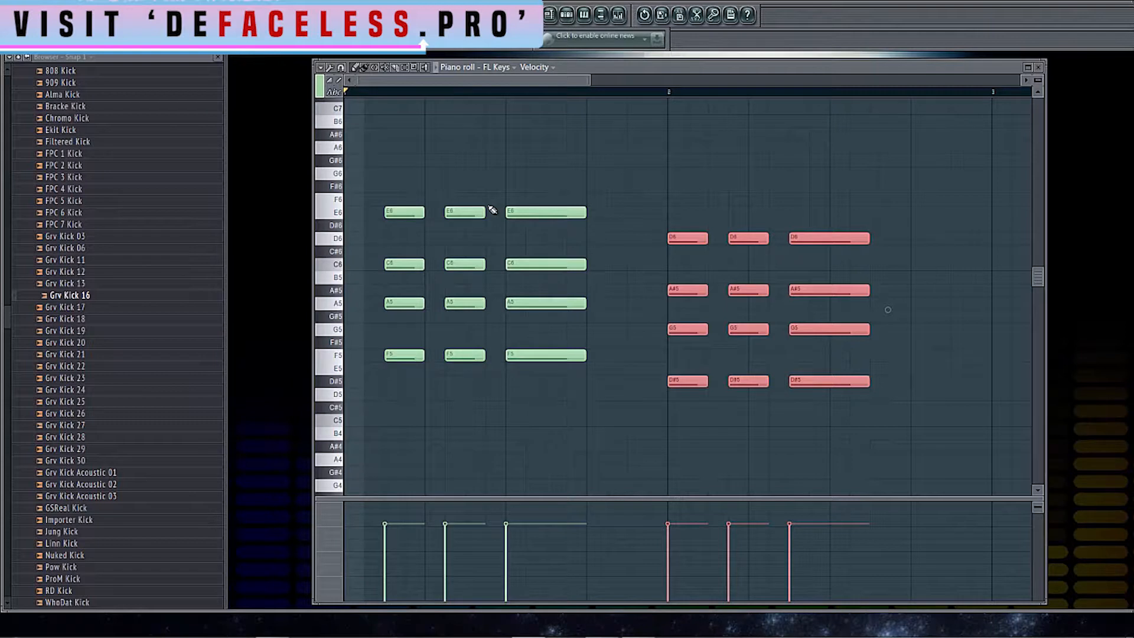
pyautogui.moveTo(485, 168); pyautogui.dragTo(608, 361)
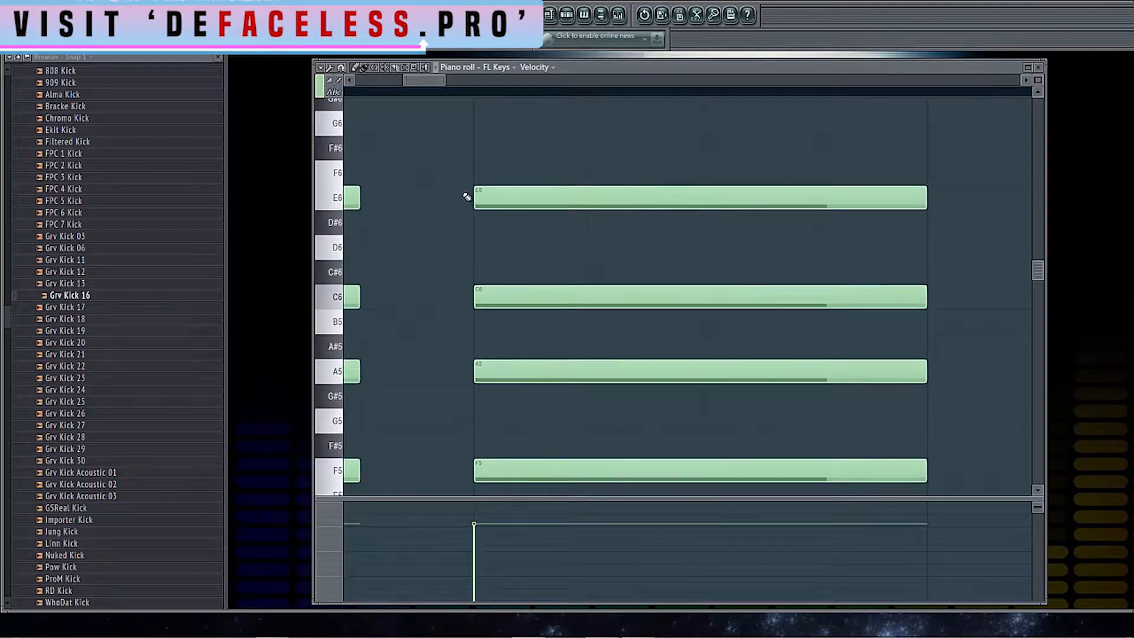
pyautogui.keyDown('ctrl'); pyautogui.rightClick(458, 178); pyautogui.keyUp('ctrl')
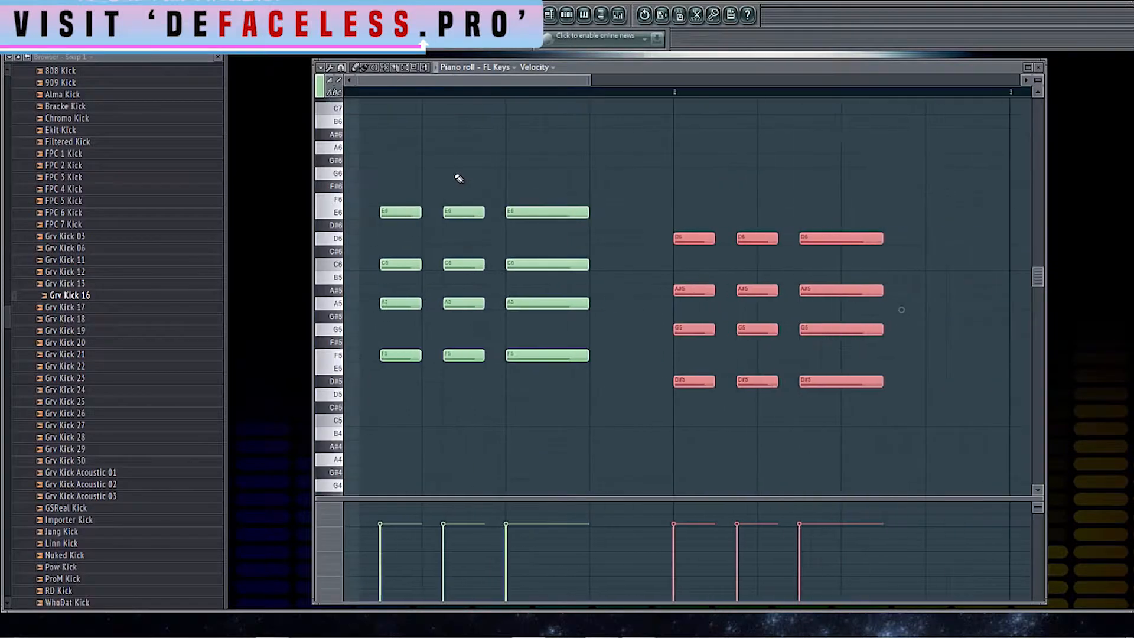
pyautogui.press('c')
pyautogui.moveTo(576, 202); pyautogui.dragTo(582, 387)
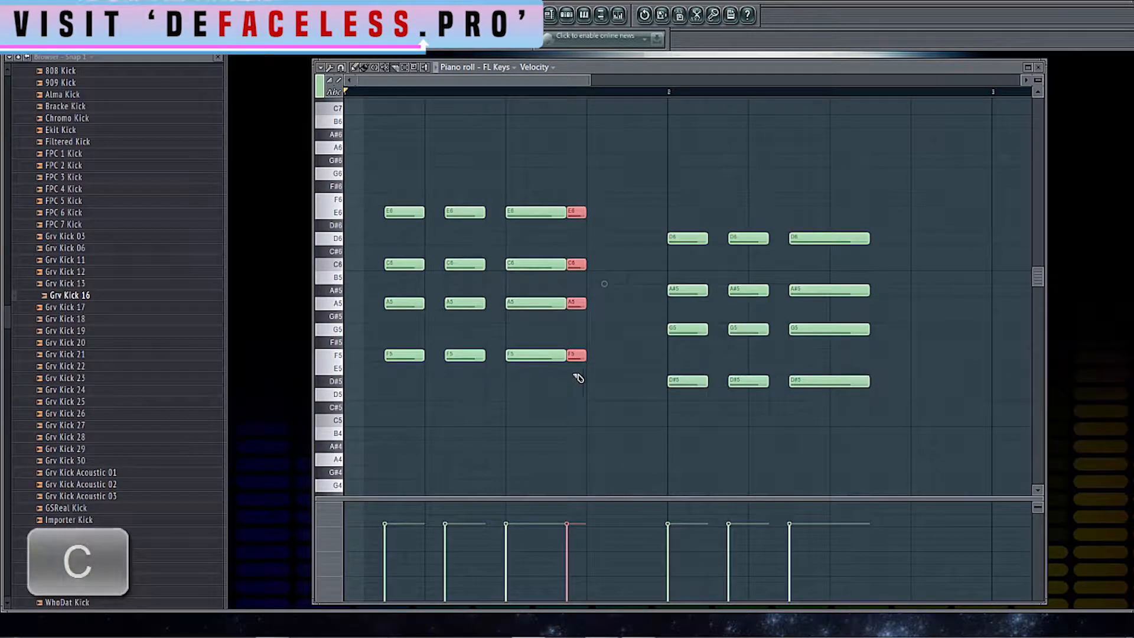
pyautogui.press('Delete')
# Try the Paint tool on the empty F#6 row at the end of bar 1.
pyautogui.press('p')
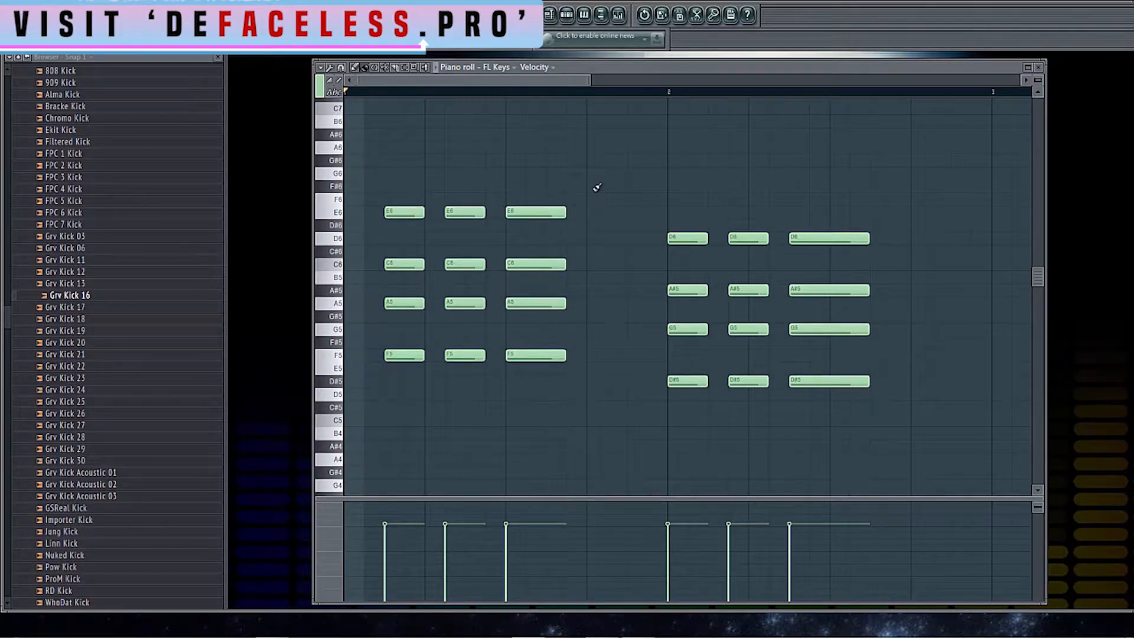
pyautogui.press('b')
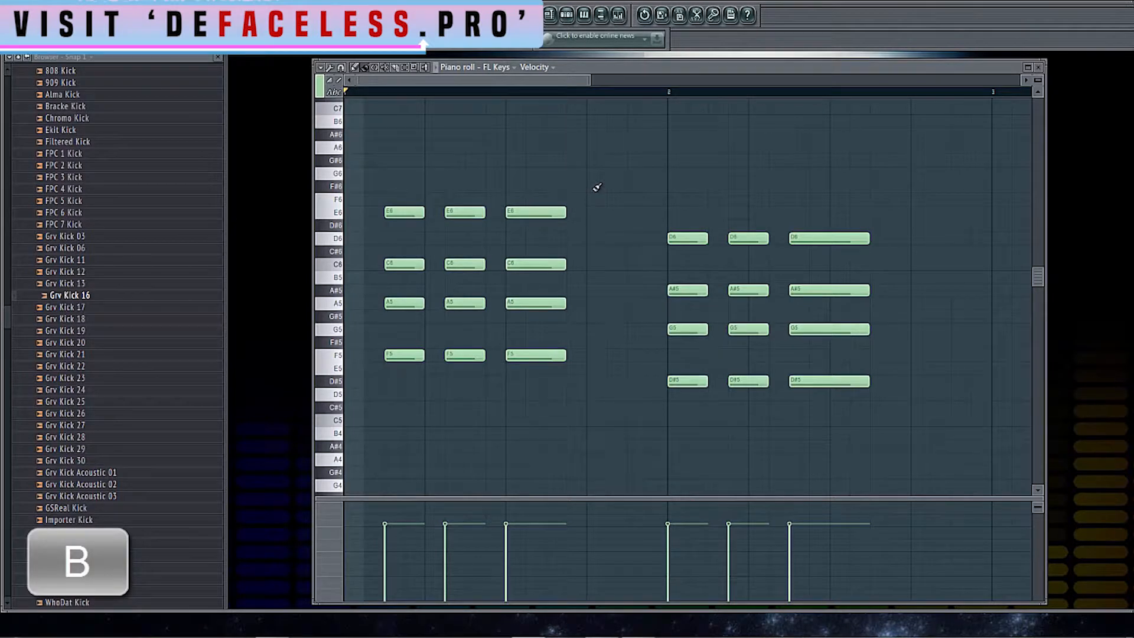
pyautogui.moveTo(592, 187)
pyautogui.mouseDown()
pyautogui.moveTo(638, 172)
pyautogui.moveTo(653, 185)
pyautogui.mouseUp()
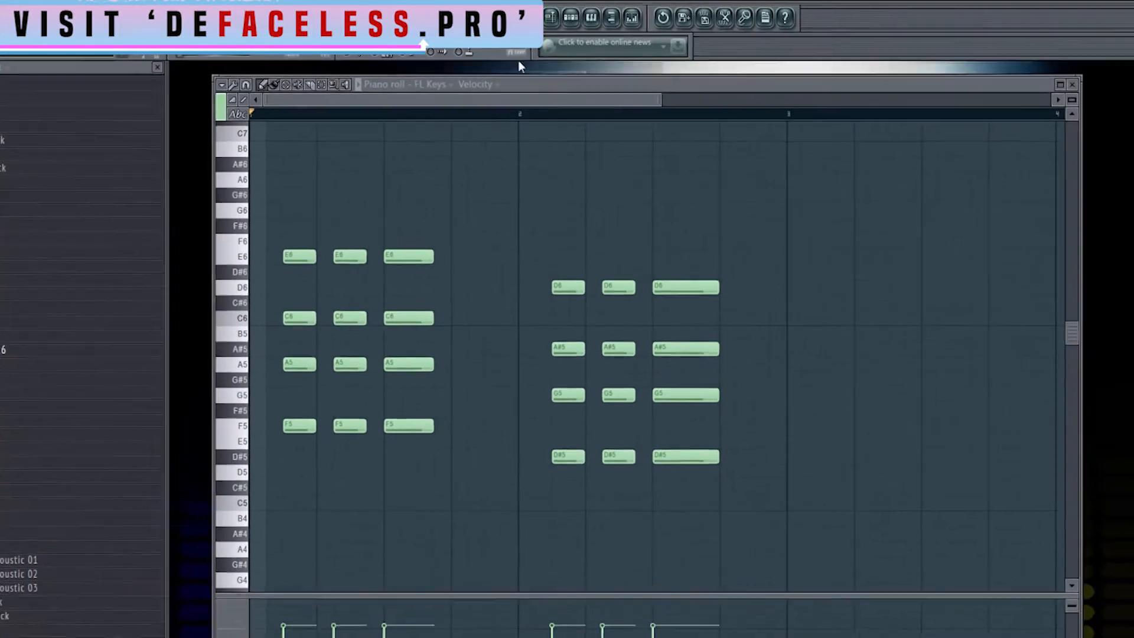
# Review the piano roll's snap resolution options and open the quantizer for all chords.
pyautogui.click(514, 58)
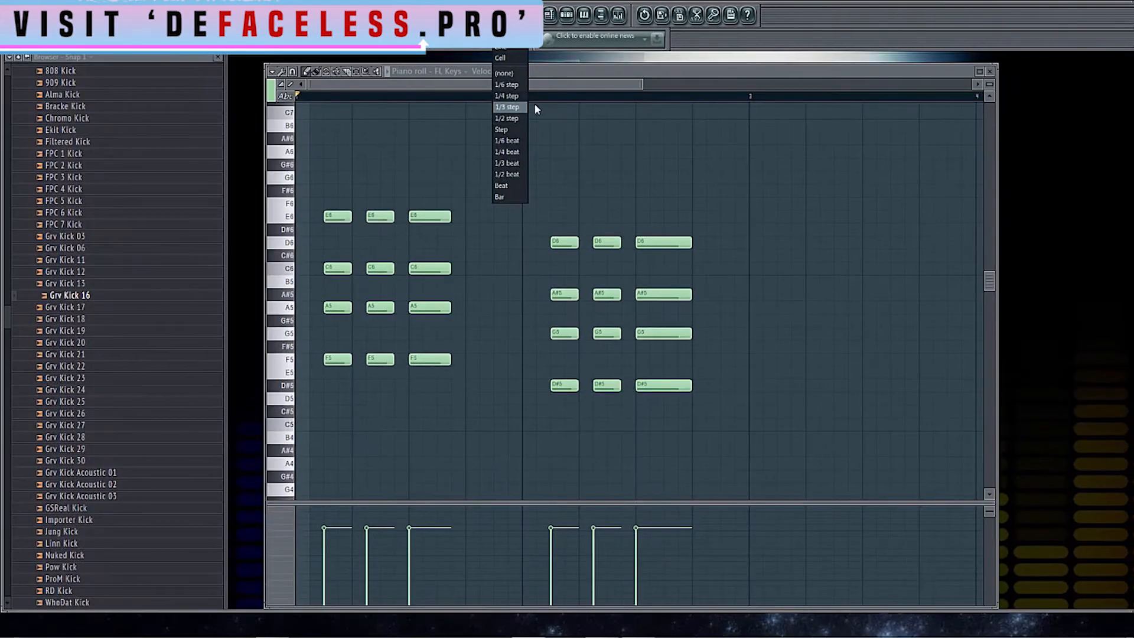
pyautogui.click(588, 78)
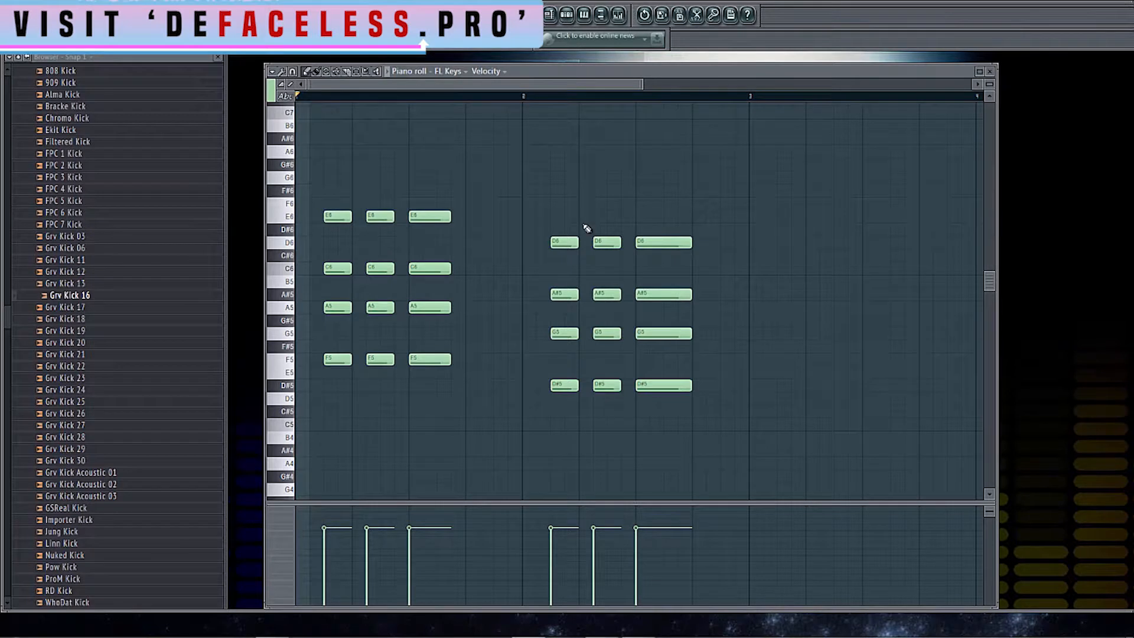
pyautogui.hotkey('alt', 'q')
pyautogui.click(598, 371)
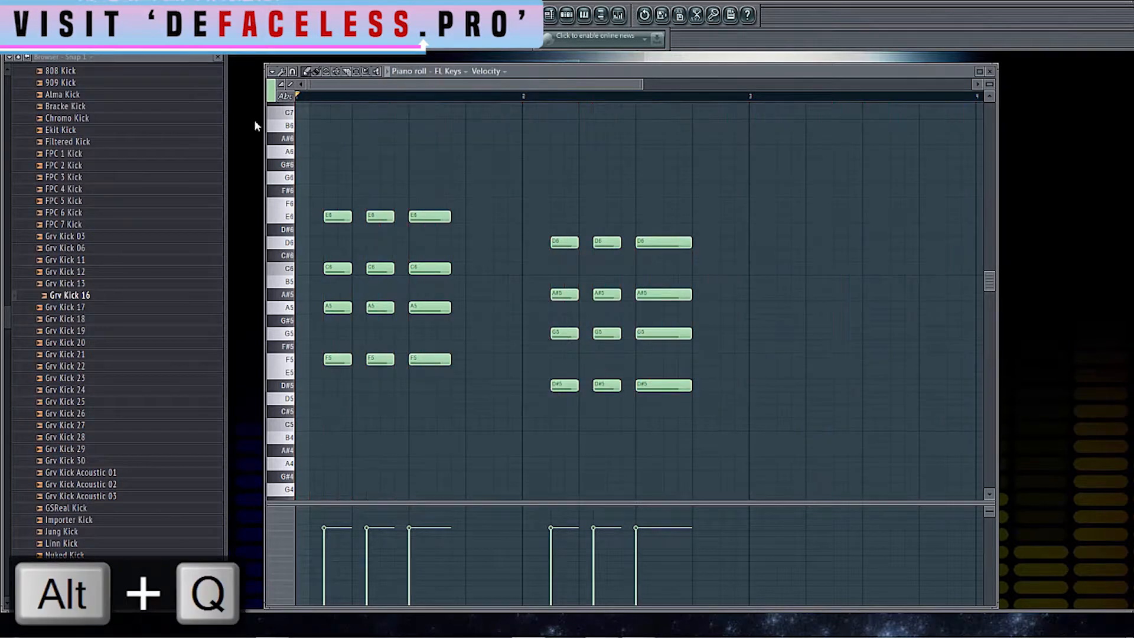
pyautogui.click(283, 72)
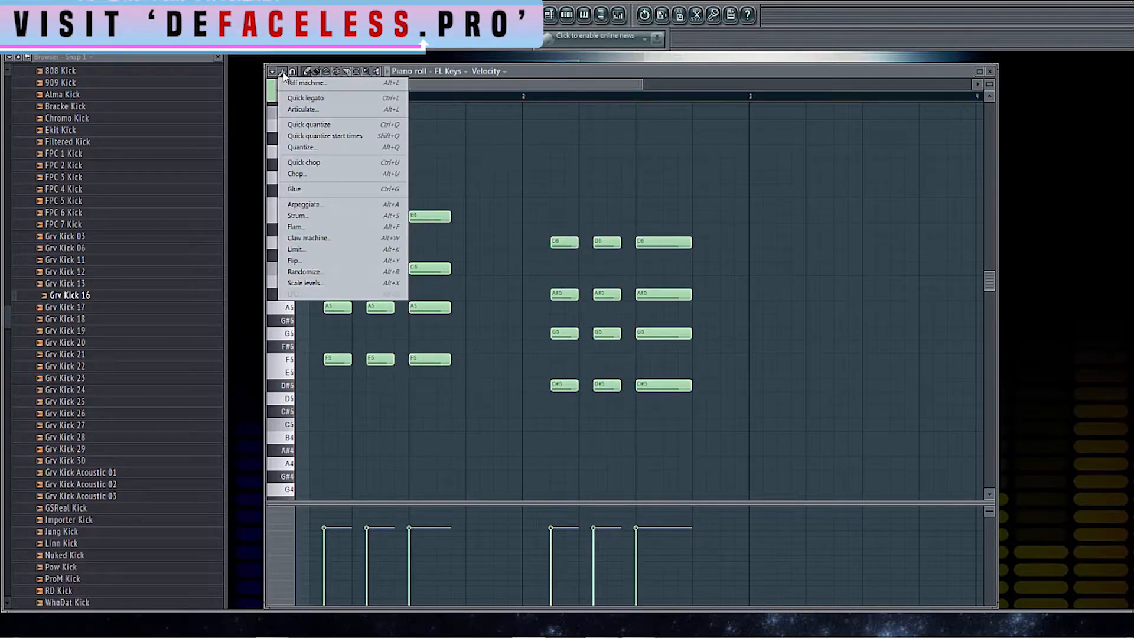
pyautogui.click(301, 147)
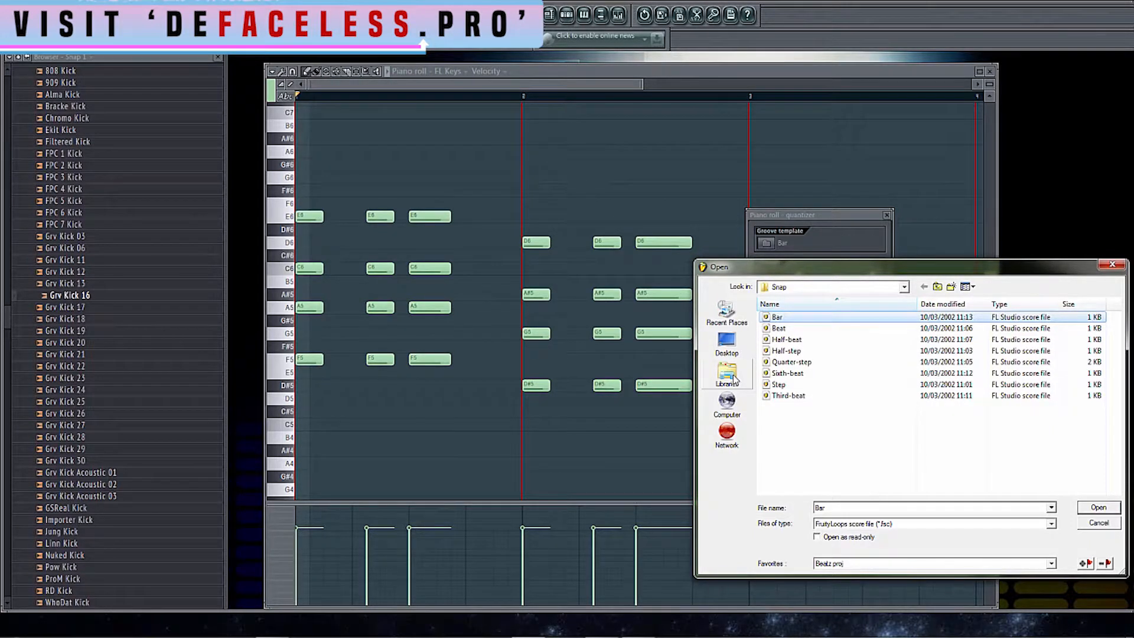
# Preview the Beat, Half-beat, Step, Half-step, Quarter-step, Third-beat and Sixth-beat groove templates in the quantizer, and close it without applying any.
pyautogui.click(778, 329)
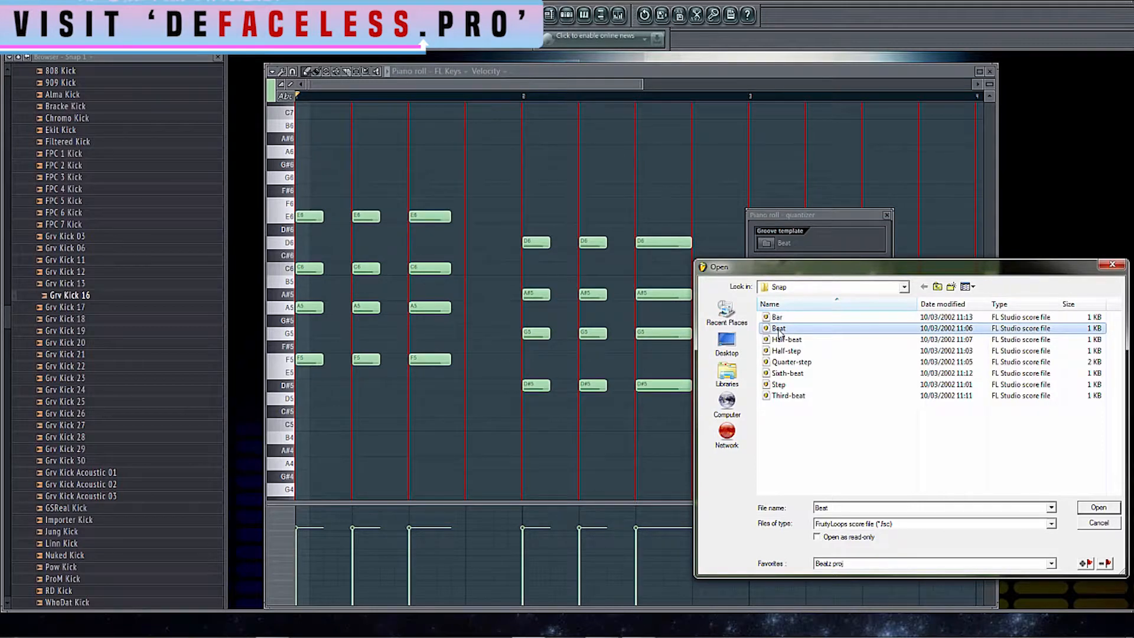
pyautogui.click(787, 340)
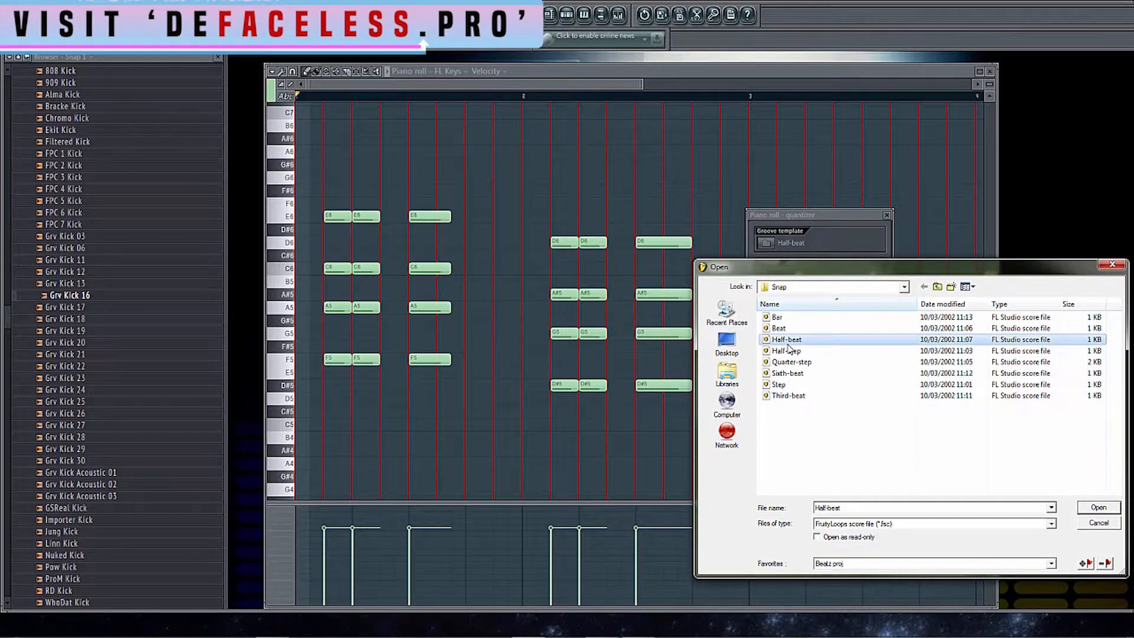
pyautogui.click(790, 385)
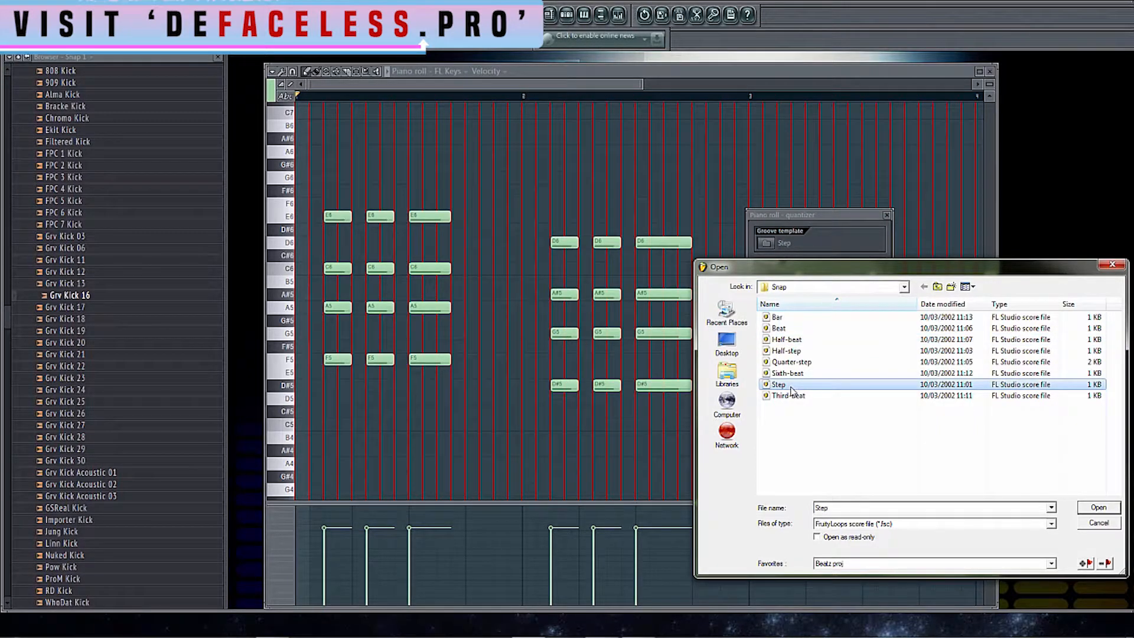
pyautogui.click(789, 352)
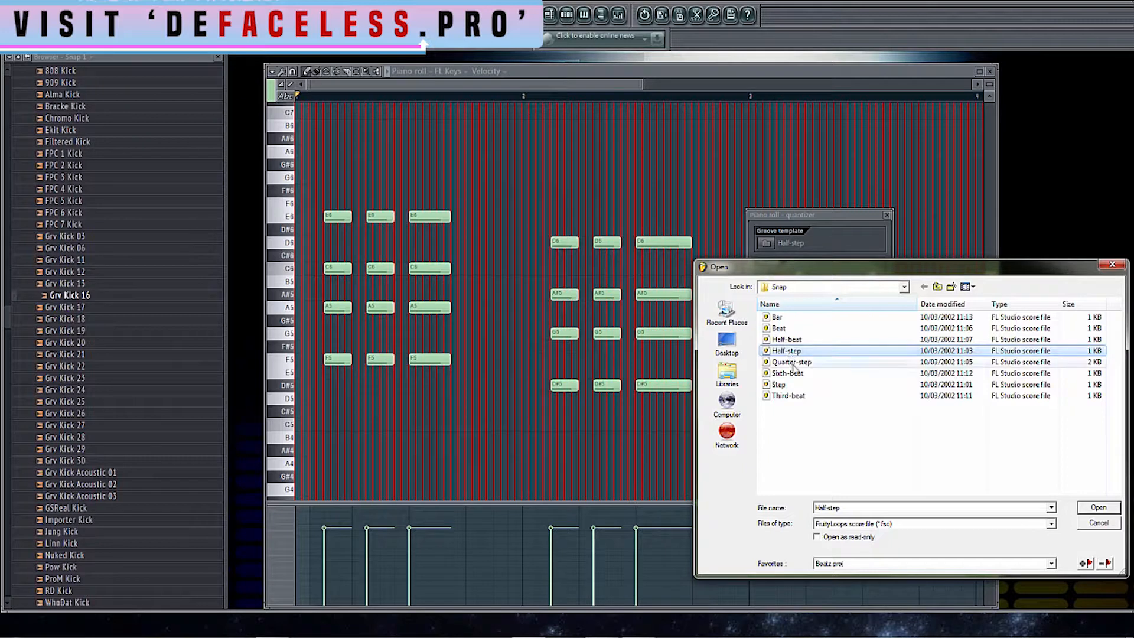
pyautogui.click(792, 363)
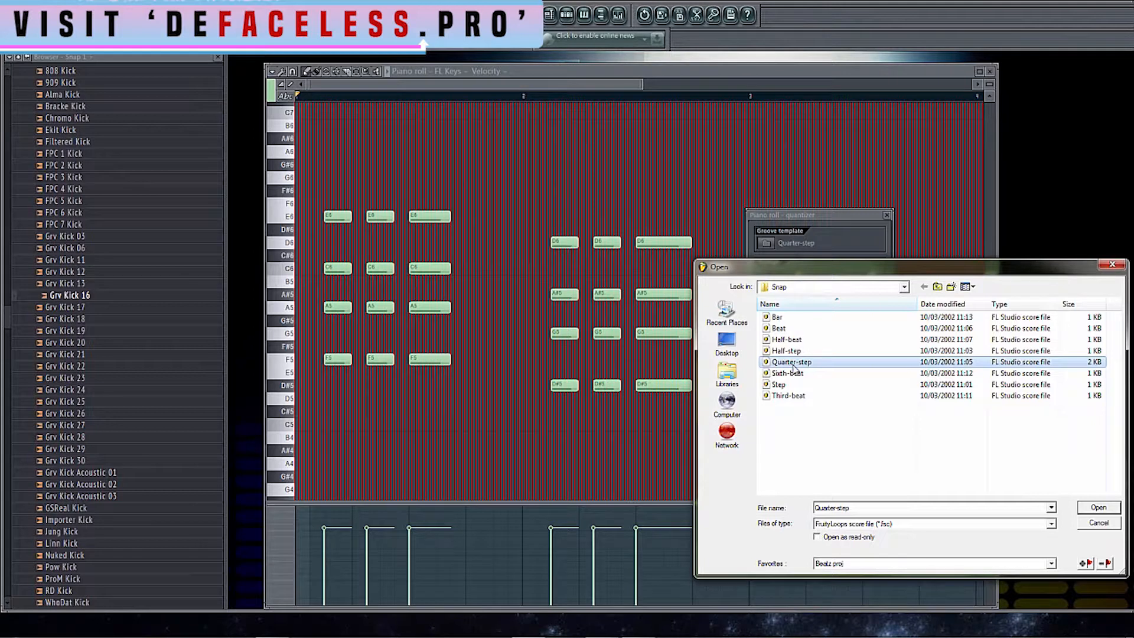
pyautogui.click(794, 395)
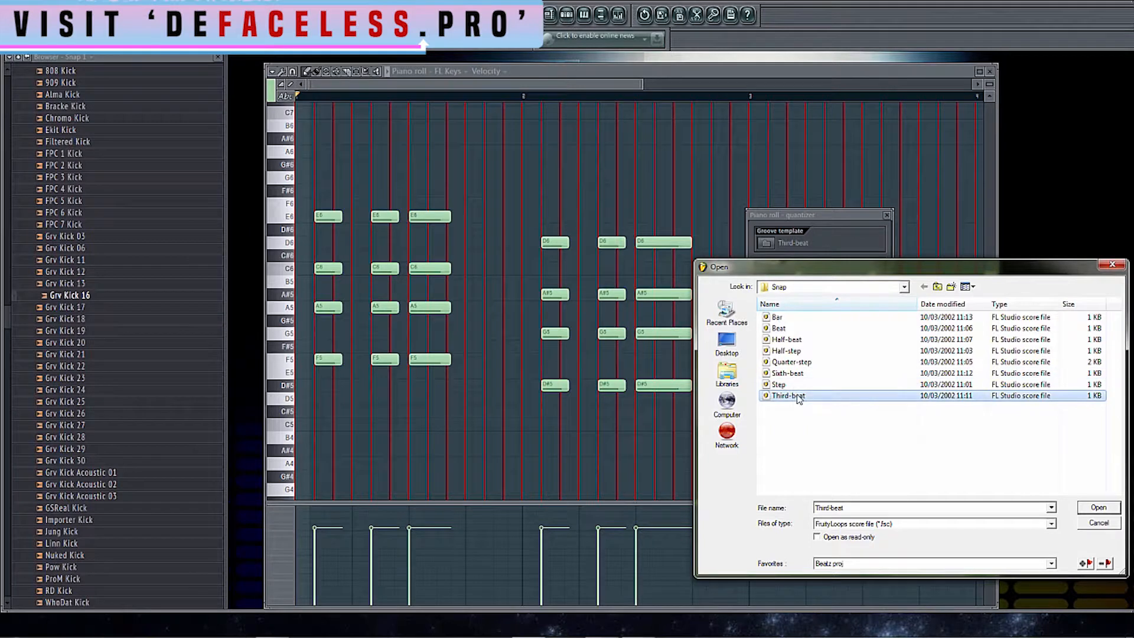
pyautogui.click(794, 374)
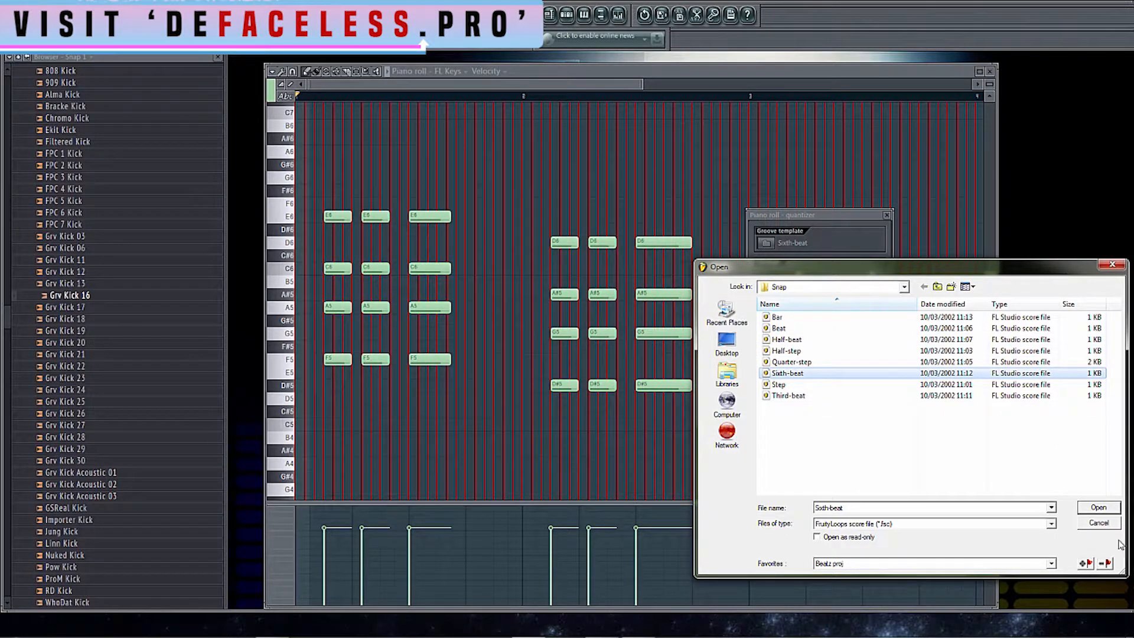
pyautogui.click(1106, 527)
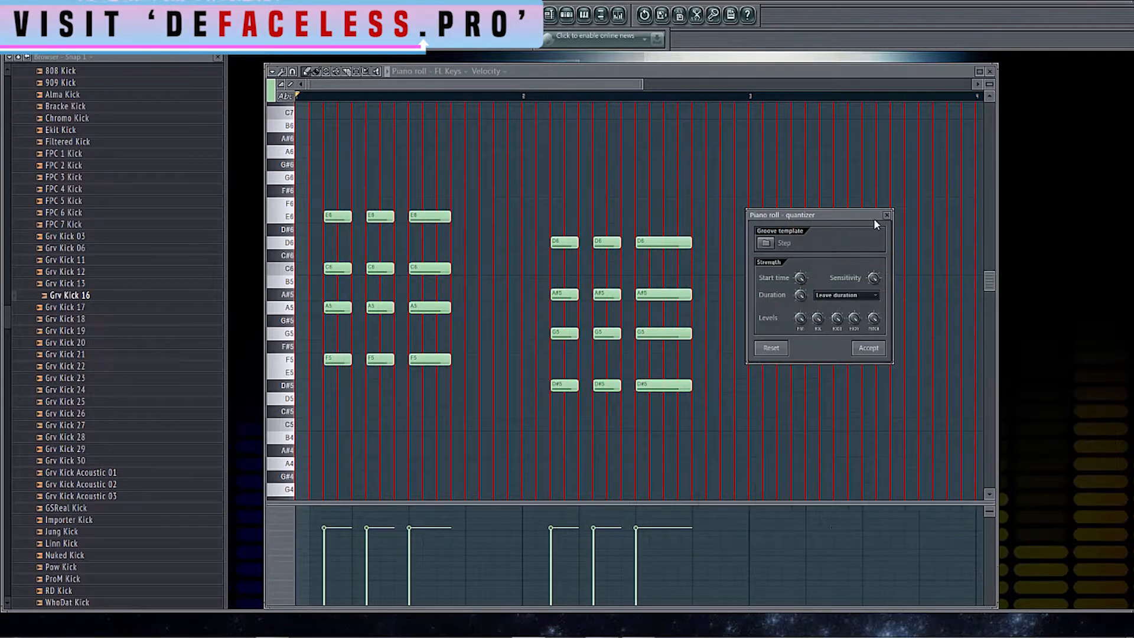
pyautogui.click(888, 216)
pyautogui.click(511, 36)
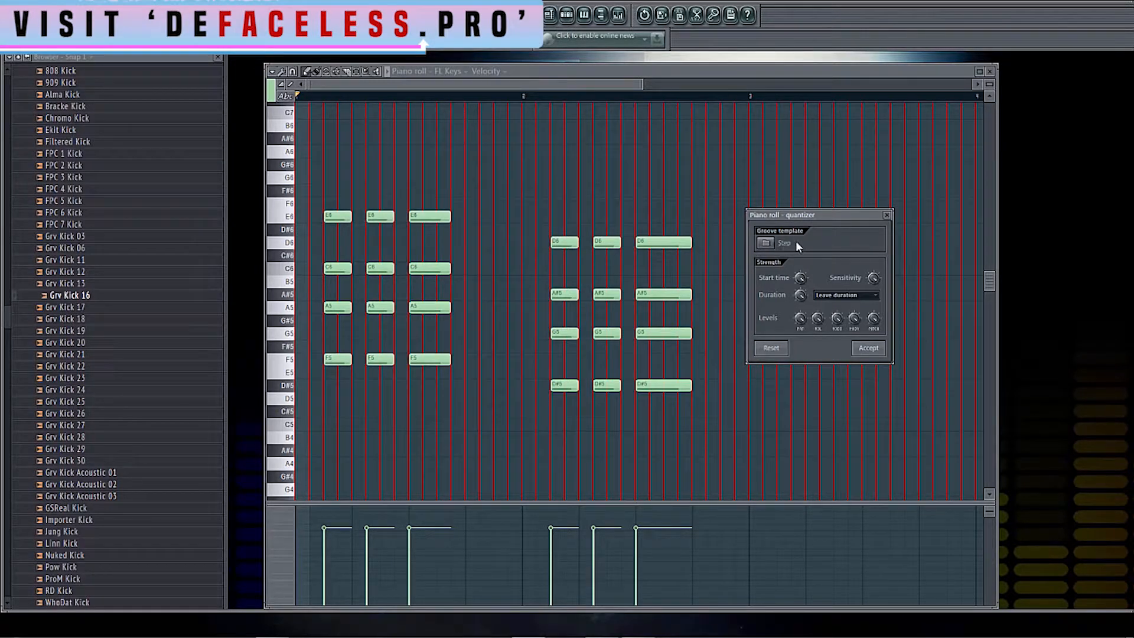
pyautogui.click(886, 215)
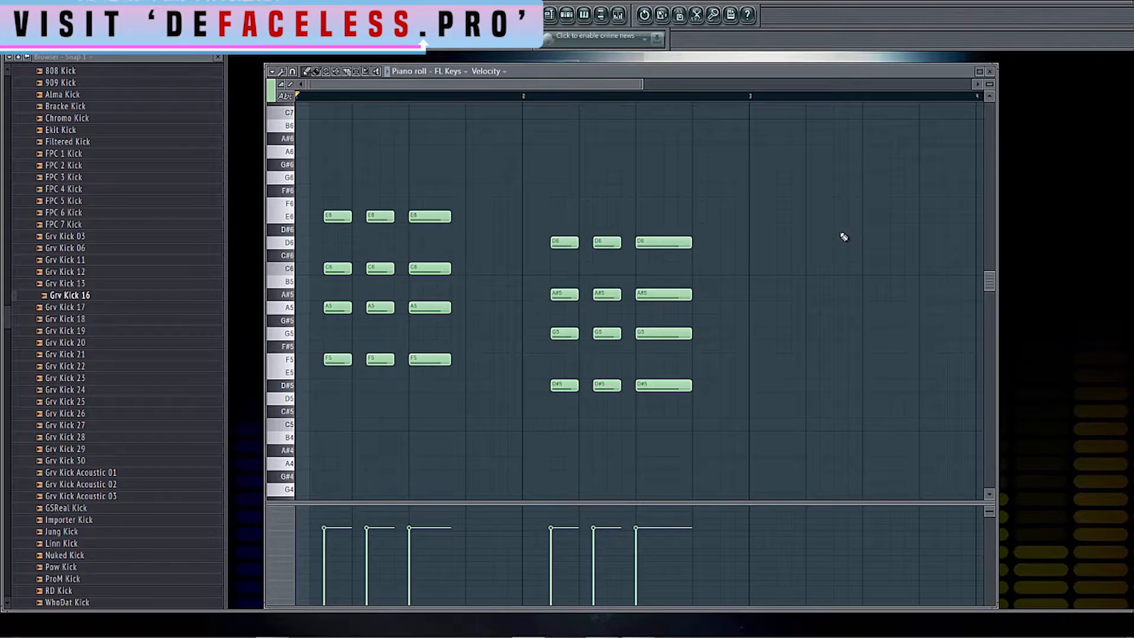
# Nudge all chords slightly later off the grid, and preview quantizing them with the Step template and the duration options.
pyautogui.hotkey('alt', 'Right')
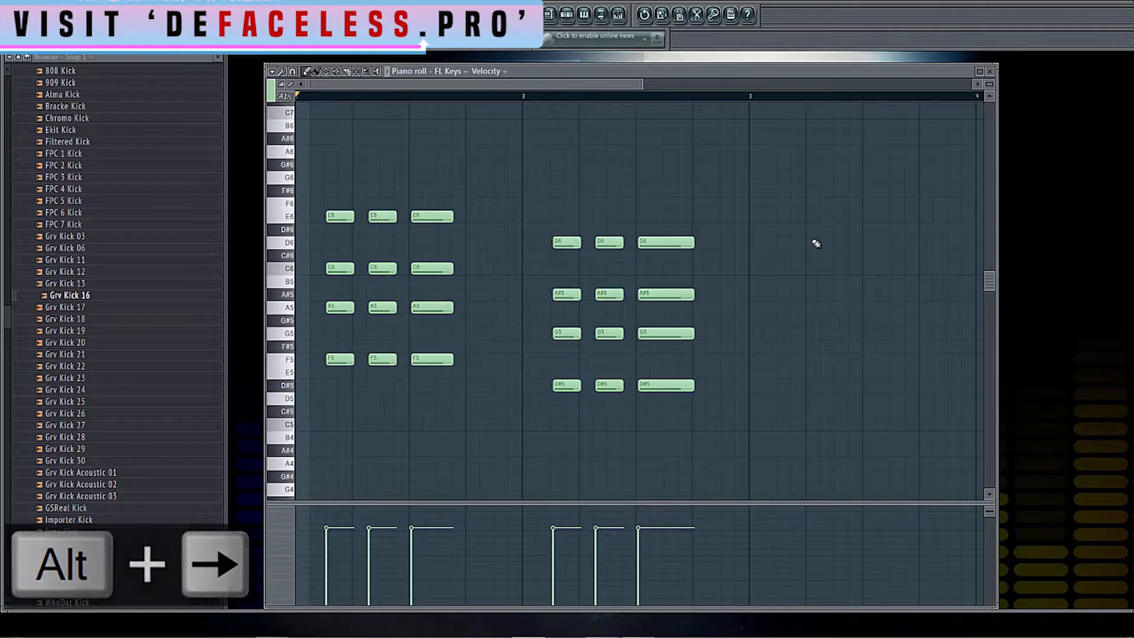
pyautogui.hotkey('alt', 'Left')
pyautogui.hotkey('alt', 'Left')
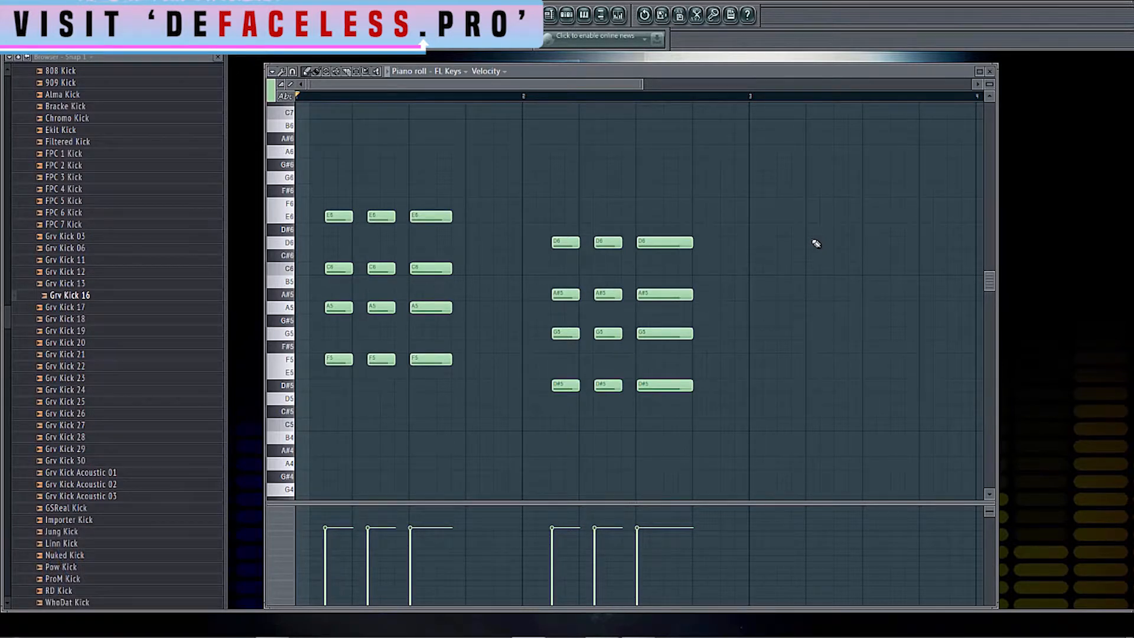
pyautogui.hotkey('alt', 'q')
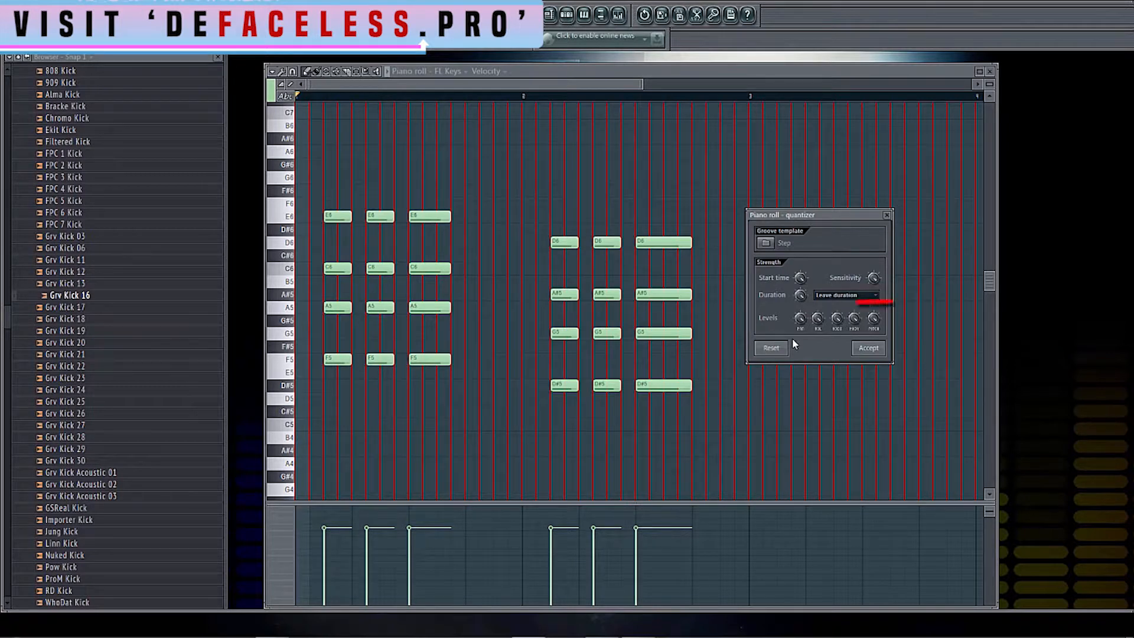
pyautogui.click(838, 295)
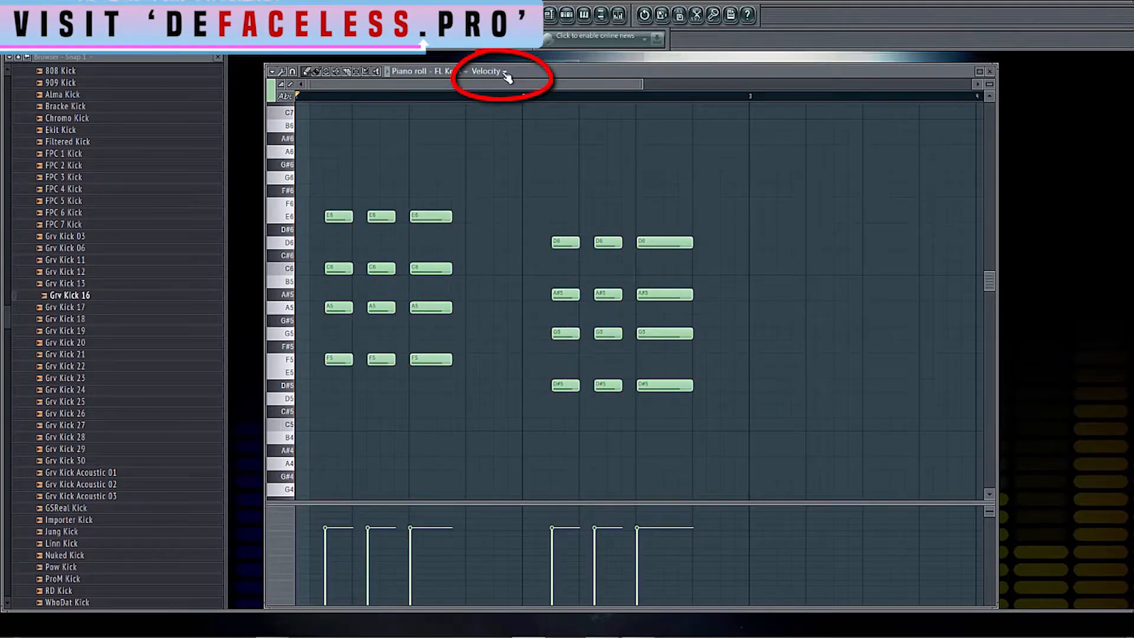
# Display note pan, pan the first and third chords of bar 1 hard left and the second hard right, and play the pattern.
pyautogui.click(504, 72)
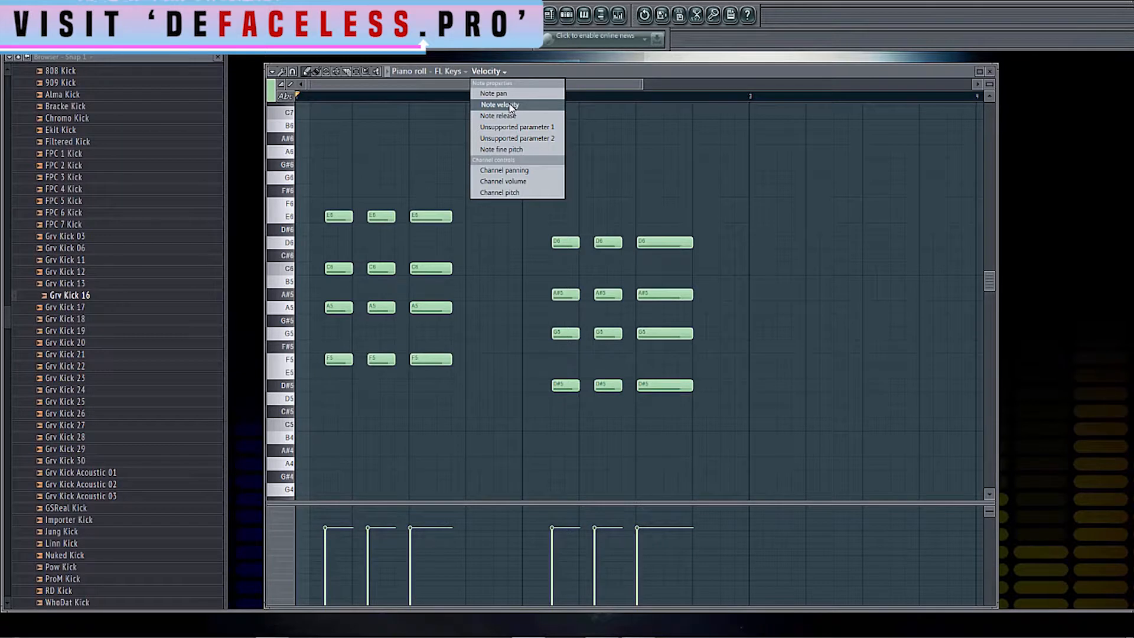
pyautogui.click(496, 93)
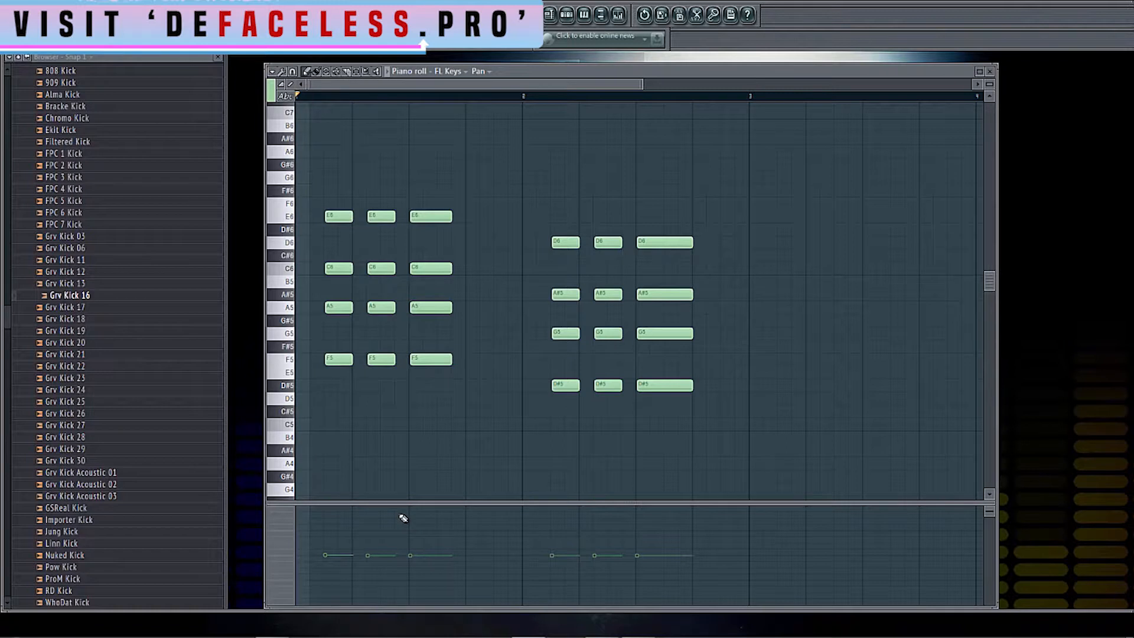
pyautogui.moveTo(326, 516); pyautogui.dragTo(335, 491)
pyautogui.moveTo(329, 561); pyautogui.dragTo(331, 607)
pyautogui.moveTo(368, 540); pyautogui.dragTo(382, 464)
pyautogui.moveTo(421, 564); pyautogui.dragTo(445, 574)
pyautogui.press('space')
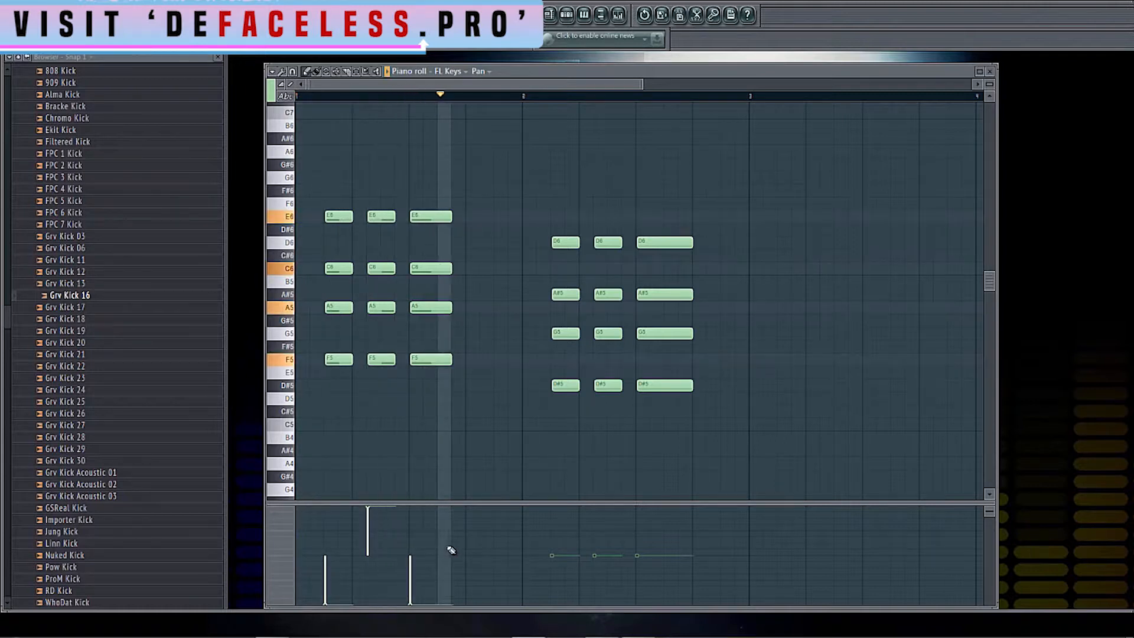
# Display note velocity, lower the first two chords of bar 1 sharply, raise the third, and play the pattern.
pyautogui.press('space')
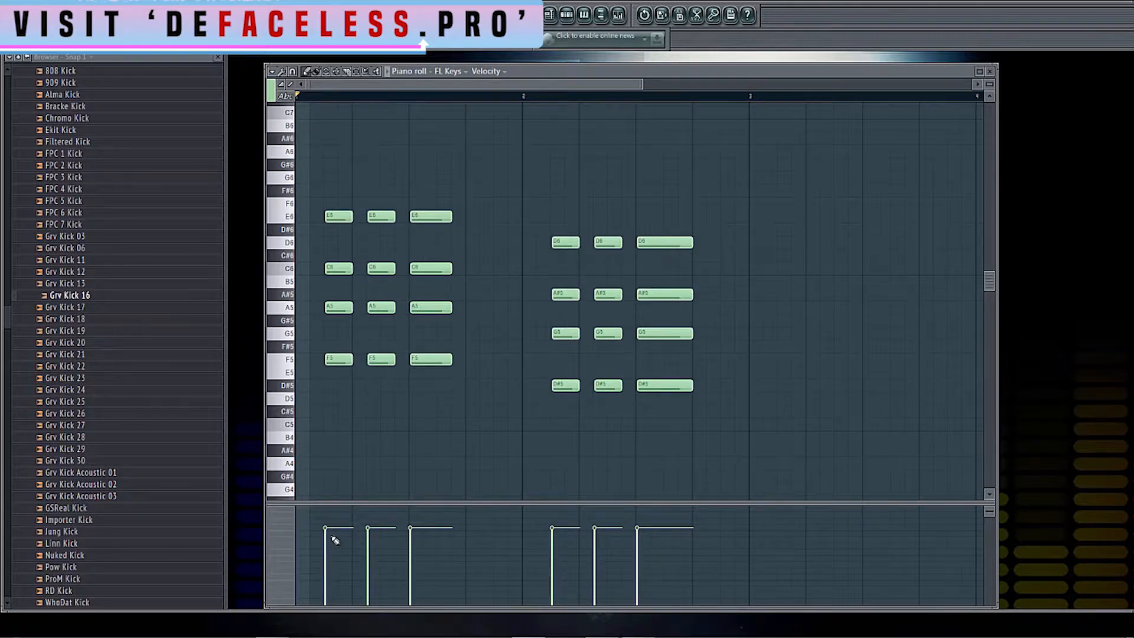
pyautogui.moveTo(326, 554); pyautogui.dragTo(371, 574)
pyautogui.moveTo(410, 529); pyautogui.dragTo(413, 518)
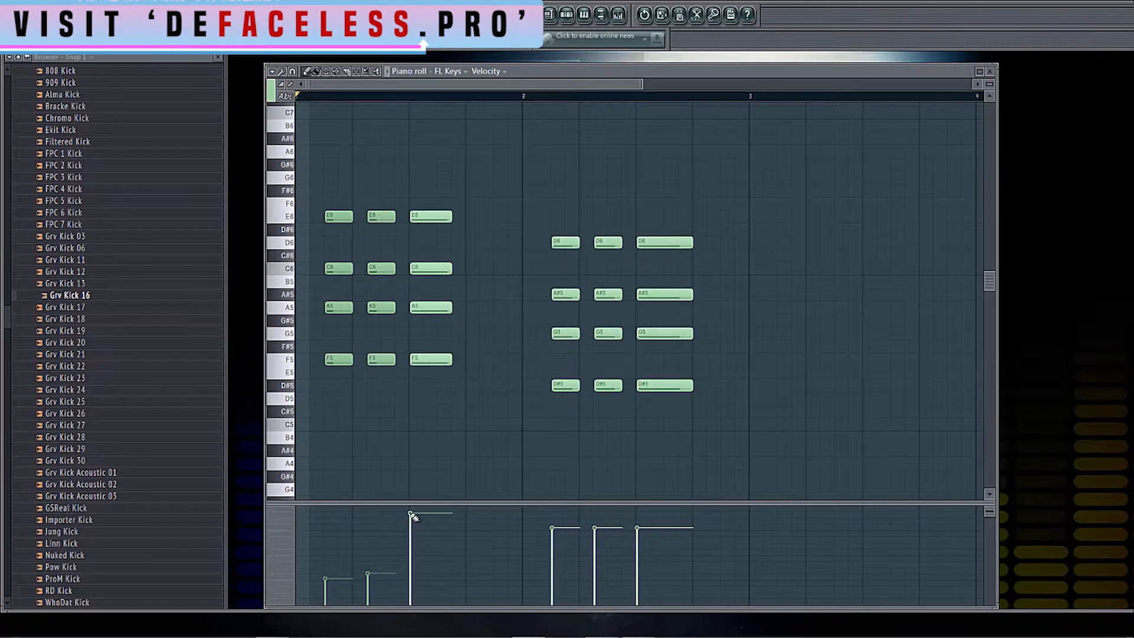
pyautogui.press('space')
pyautogui.press('space')
# Raise the velocities of bar 1's three chords to roughly the same level as the chords in bar 2.
pyautogui.moveTo(371, 578); pyautogui.dragTo(371, 608)
pyautogui.moveTo(324, 520); pyautogui.dragTo(414, 522)
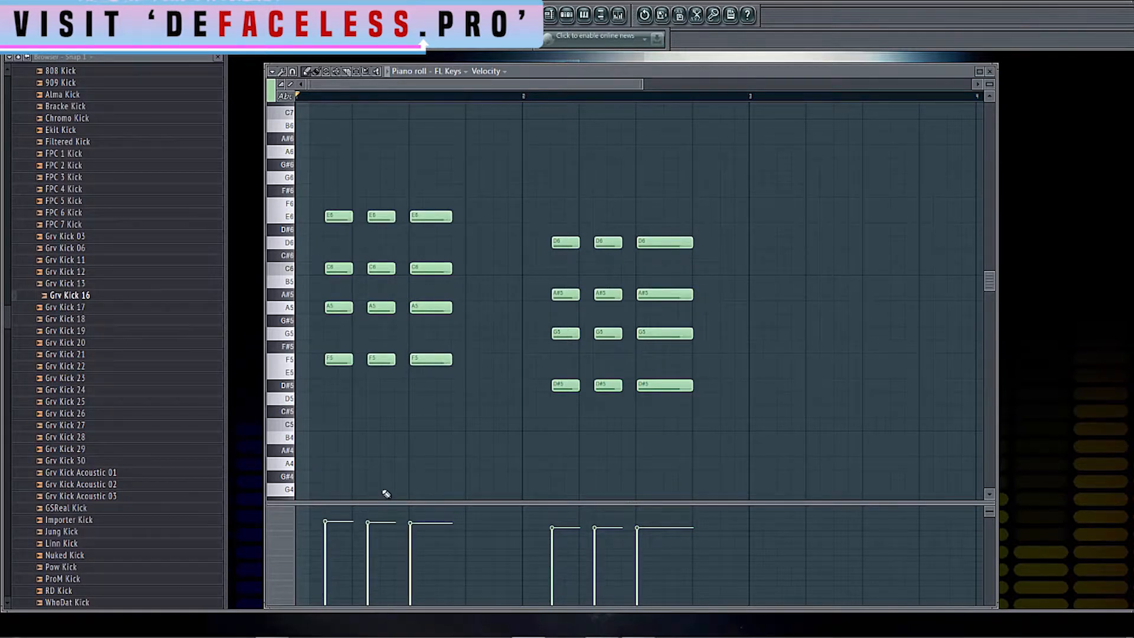
pyautogui.click(379, 560)
pyautogui.click(407, 533)
pyautogui.click(369, 546)
pyautogui.moveTo(371, 542); pyautogui.dragTo(368, 527)
pyautogui.click(409, 526)
# Preview scaling all chord velocities with the level scaling tool's Multiply setting, and play the pattern.
pyautogui.hotkey('alt', 'x')
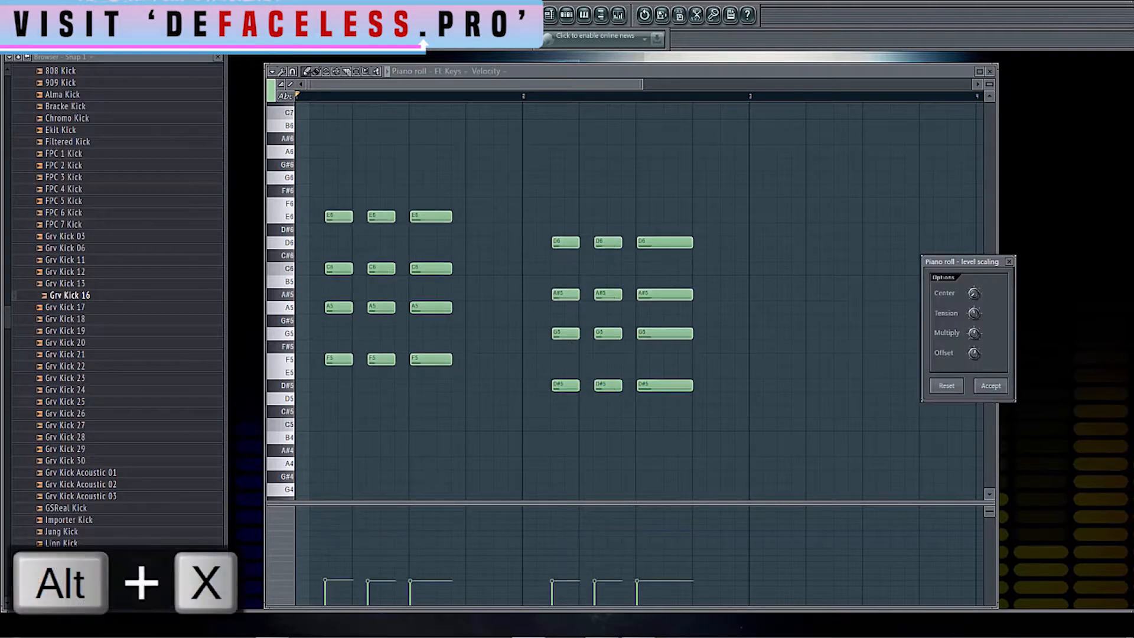
pyautogui.moveTo(974, 333); pyautogui.dragTo(974, 337)
pyautogui.press('space')
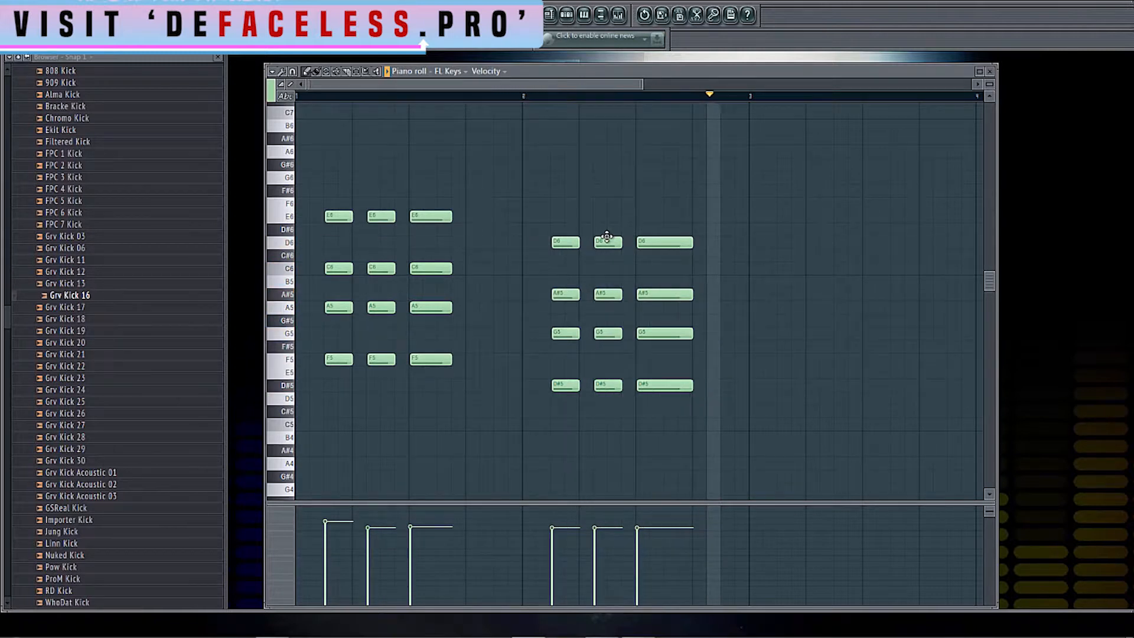
pyautogui.press('space')
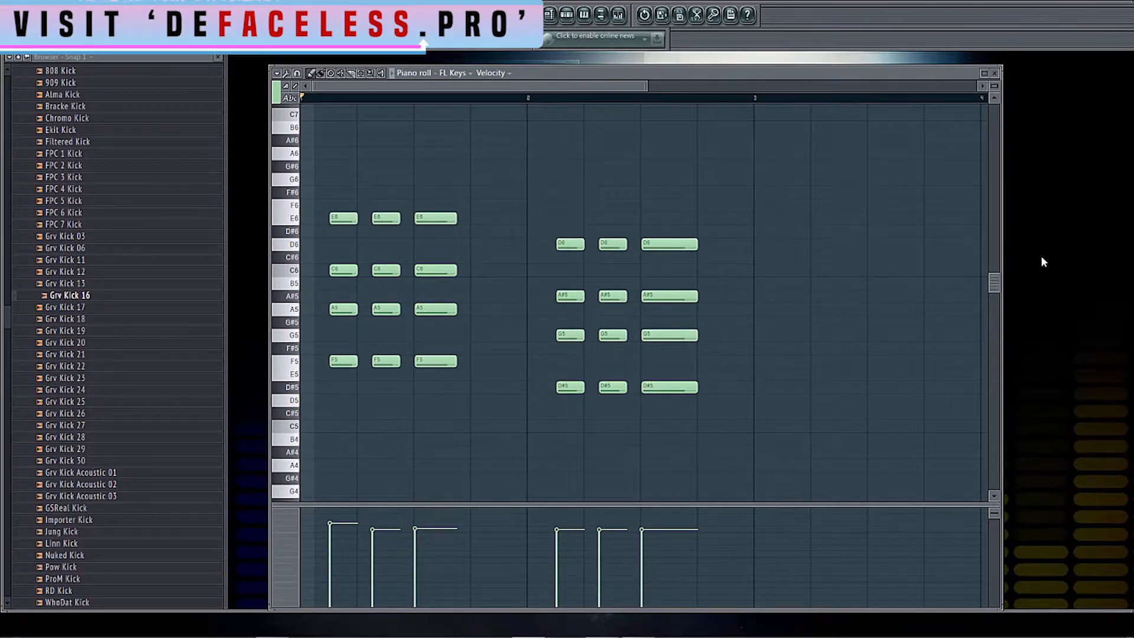
# Toggle the piano roll's display several times, and leave it closed so only the step sequencer is shown.
pyautogui.press('F7')
pyautogui.press('F7')
pyautogui.press('F7')
pyautogui.press('F7')
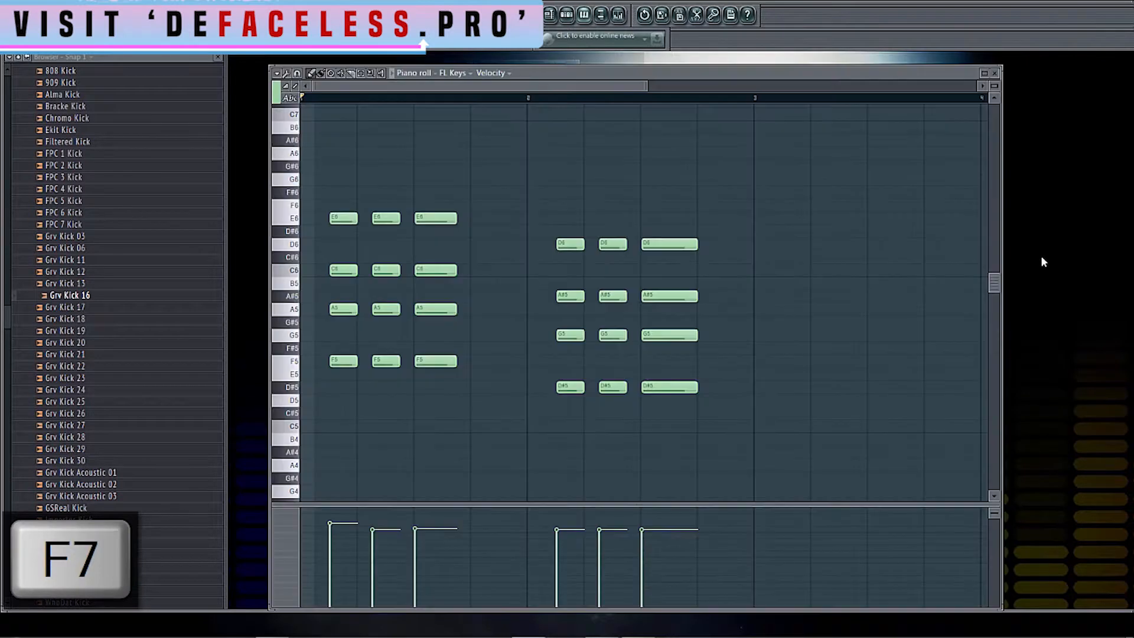
pyautogui.click(995, 74)
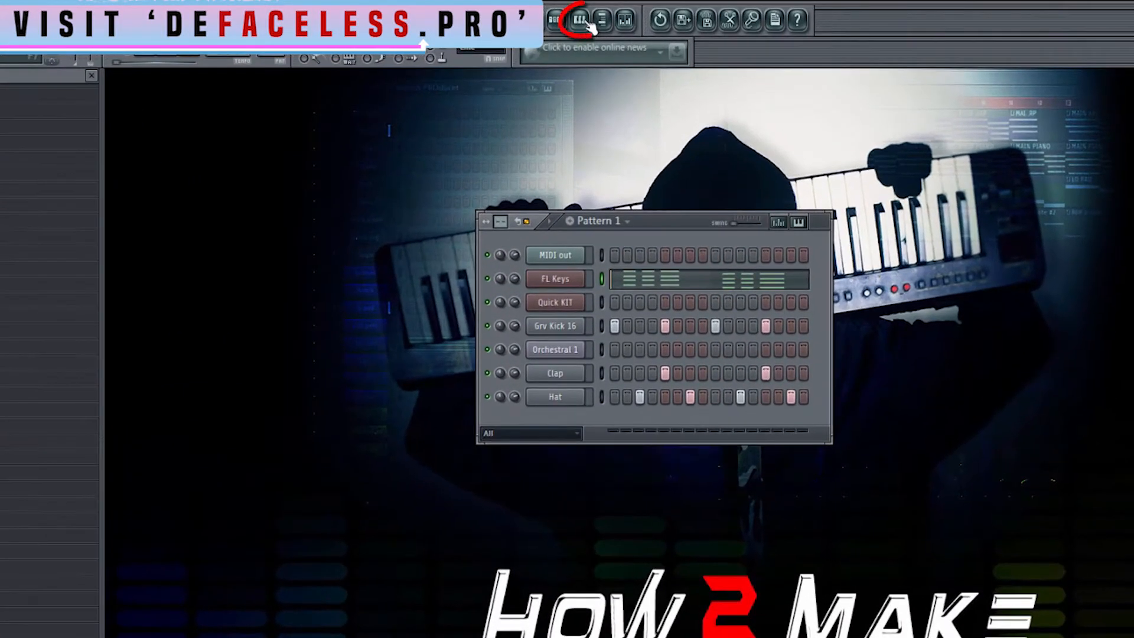
pyautogui.click(583, 16)
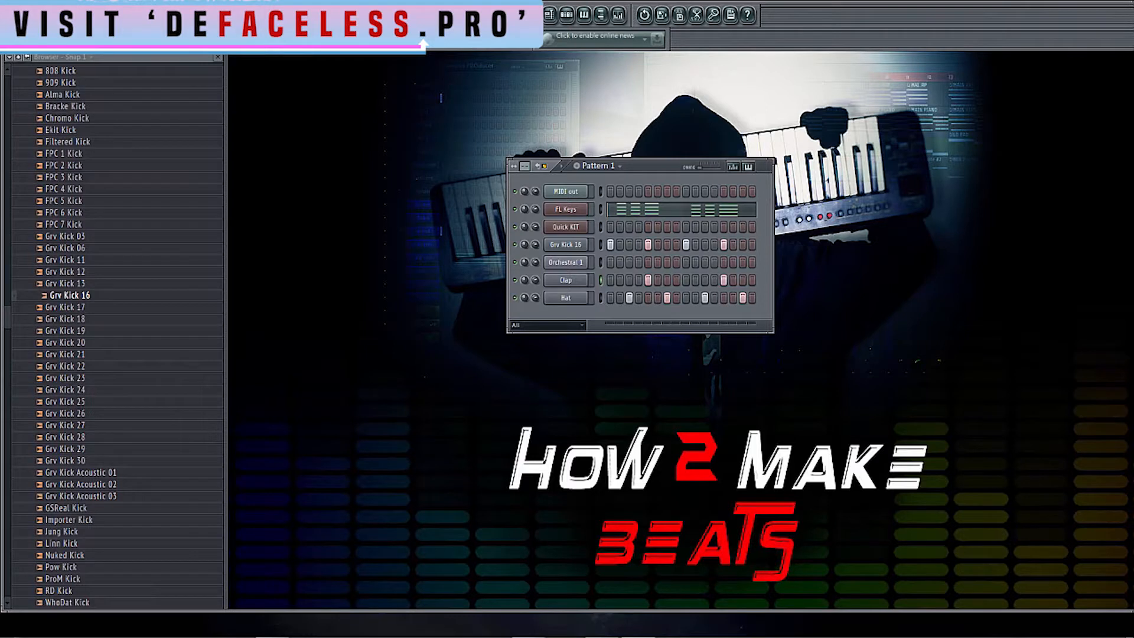
# Open the playlist, choose Pattern 1 as the clip source, and place it on Track 1 at bars 1 and 3.
pyautogui.press('F5')
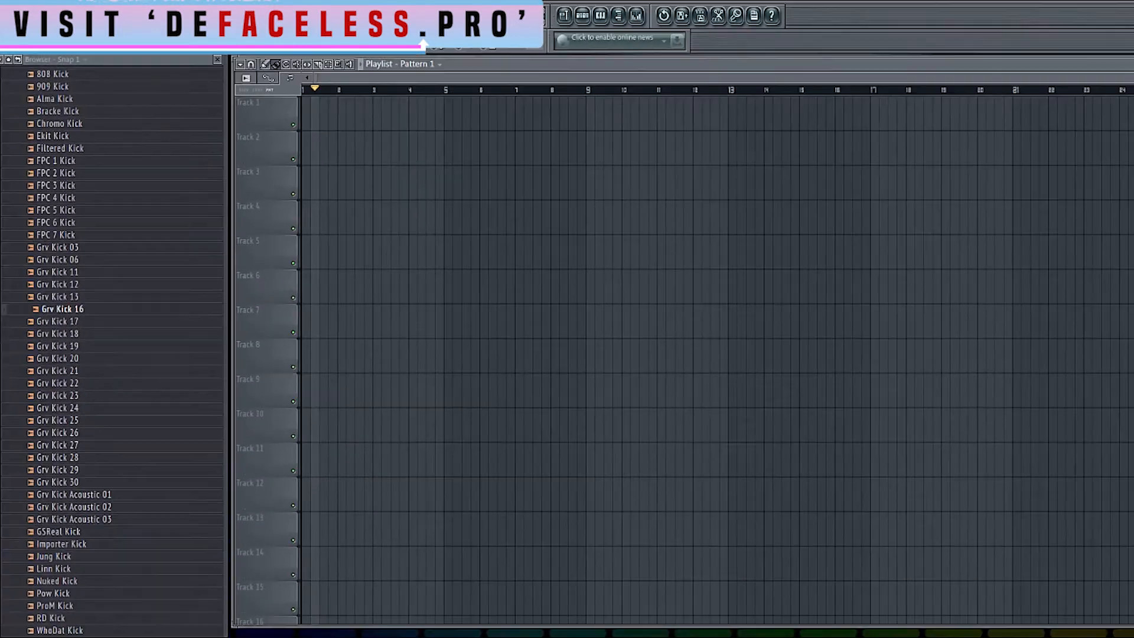
pyautogui.press('l')
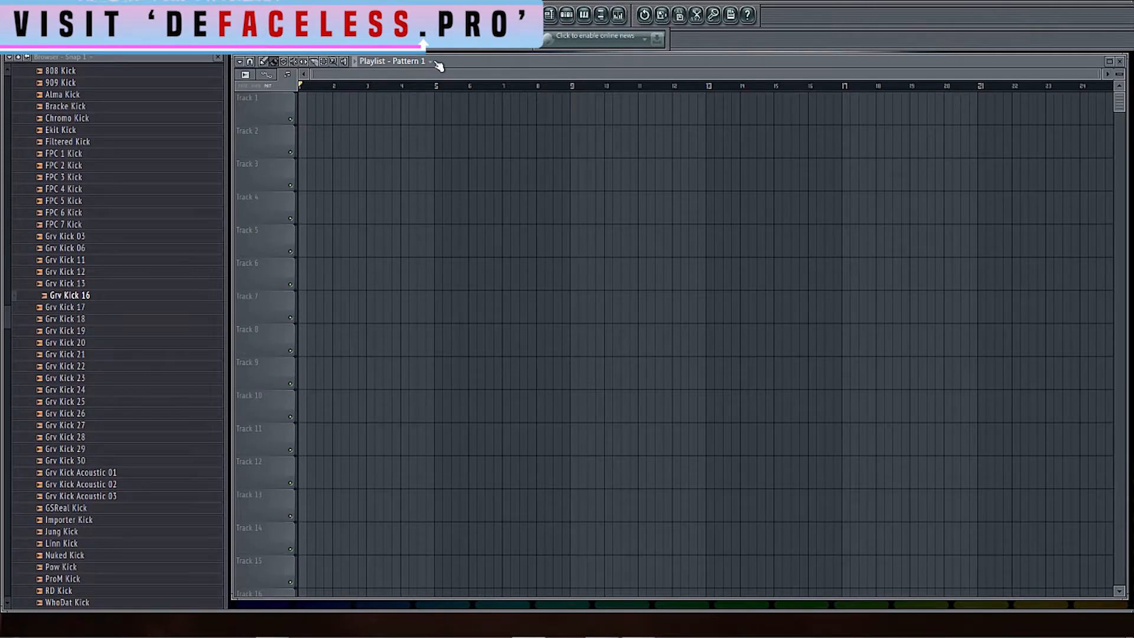
pyautogui.click(436, 64)
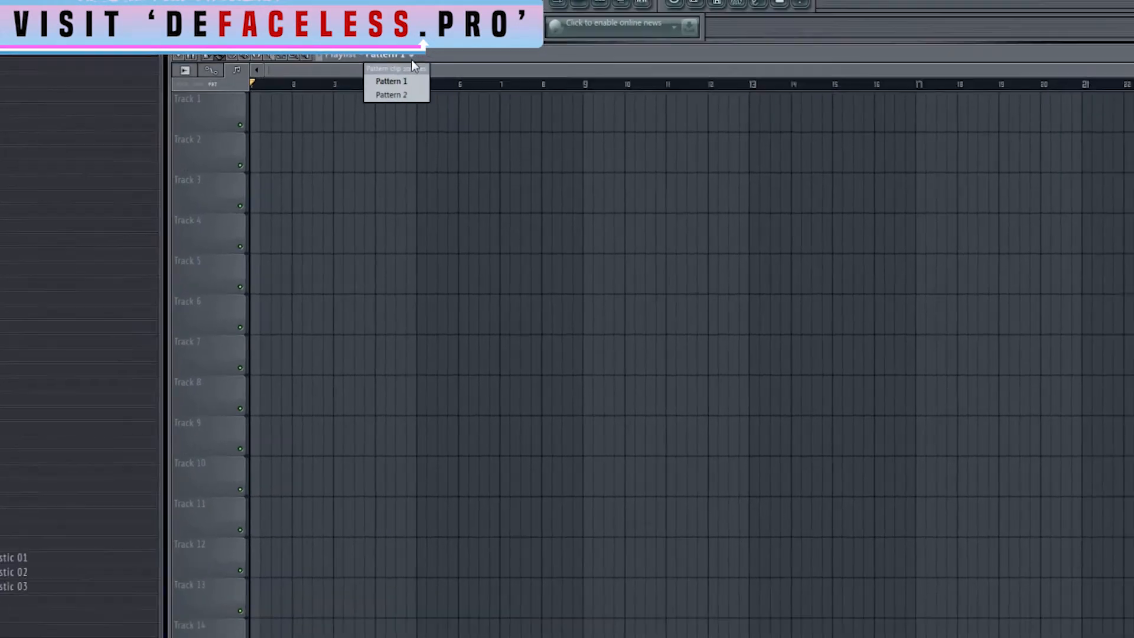
pyautogui.click(372, 78)
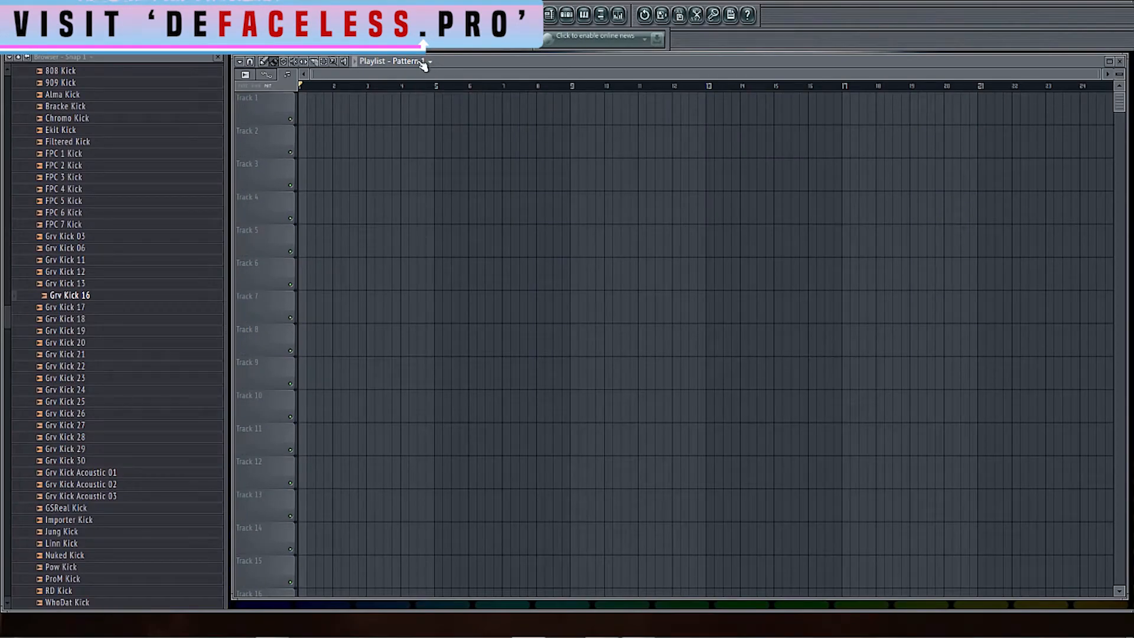
pyautogui.click(418, 62)
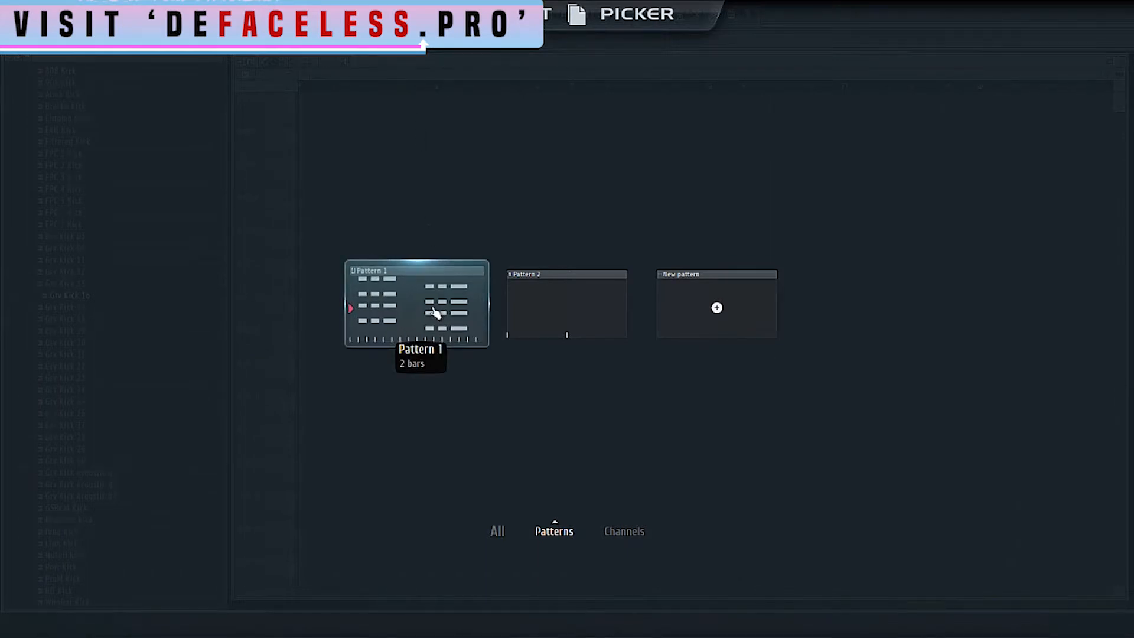
pyautogui.click(797, 422)
pyautogui.click(307, 113)
pyautogui.click(369, 113)
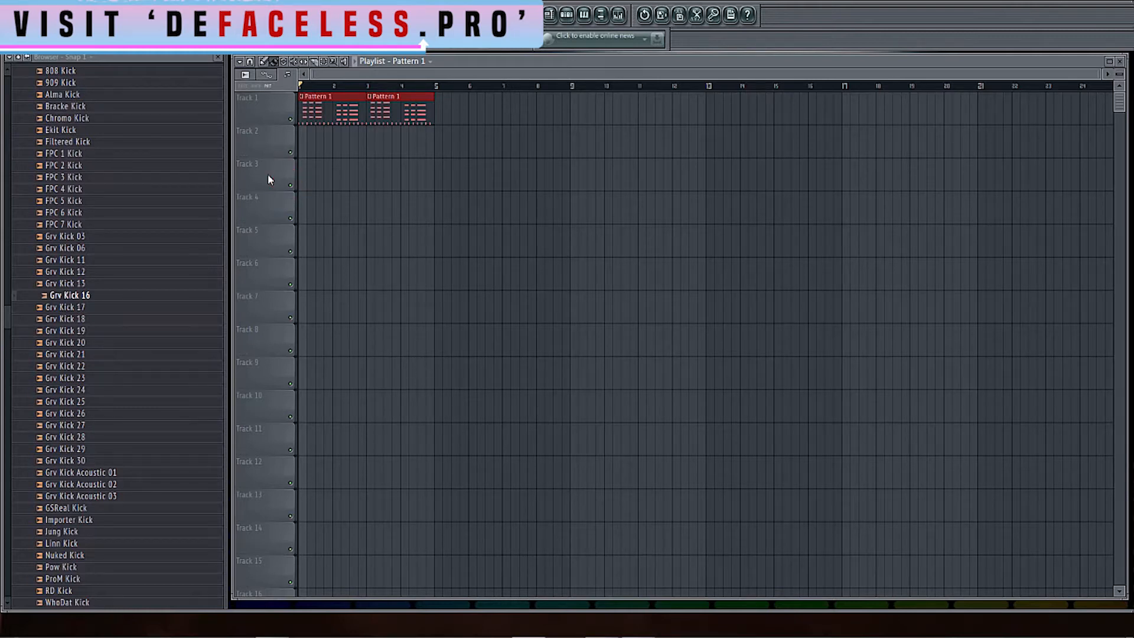
# Toggle solo and mute on the first two playlist tracks, and try the Move up option on Track 1.
pyautogui.rightClick(290, 119)
pyautogui.click(290, 120)
pyautogui.click(290, 153)
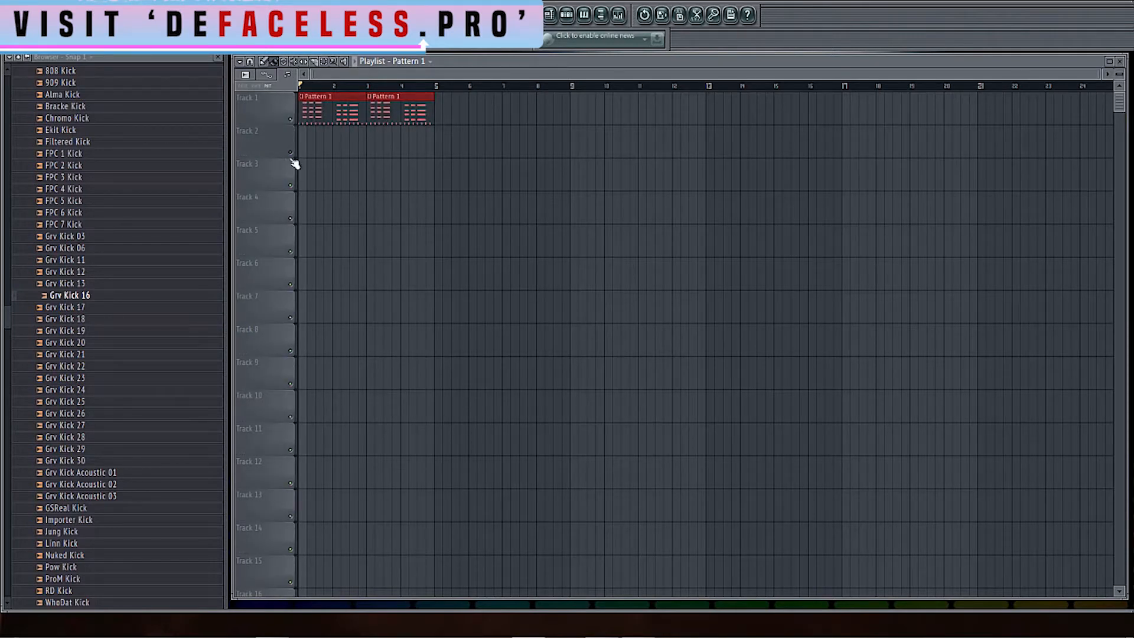
pyautogui.rightClick(262, 111)
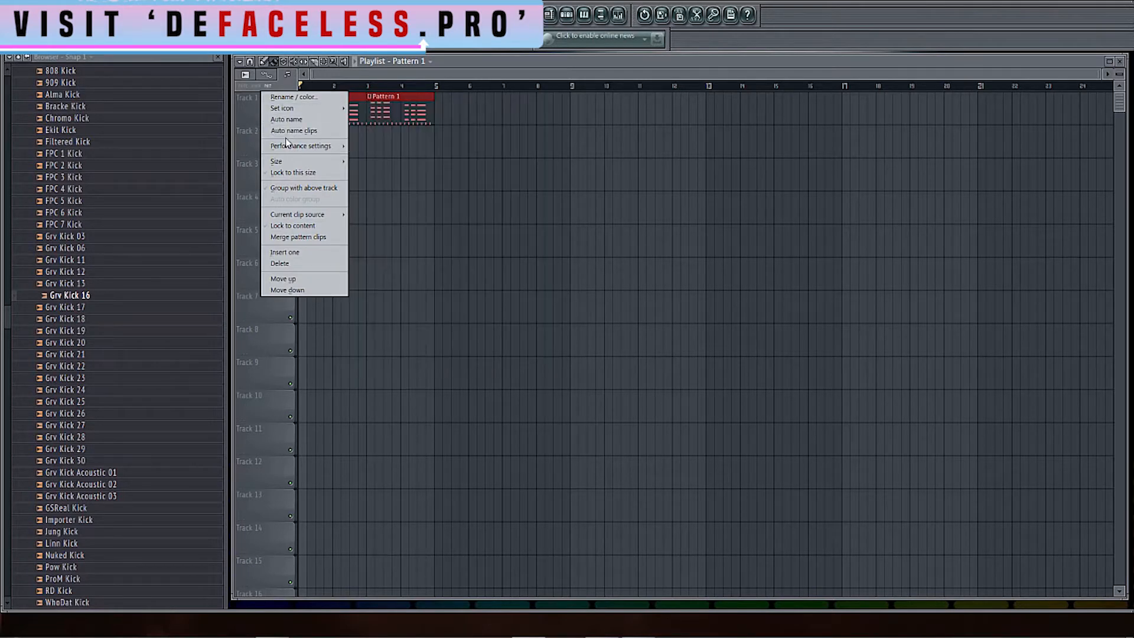
pyautogui.click(296, 279)
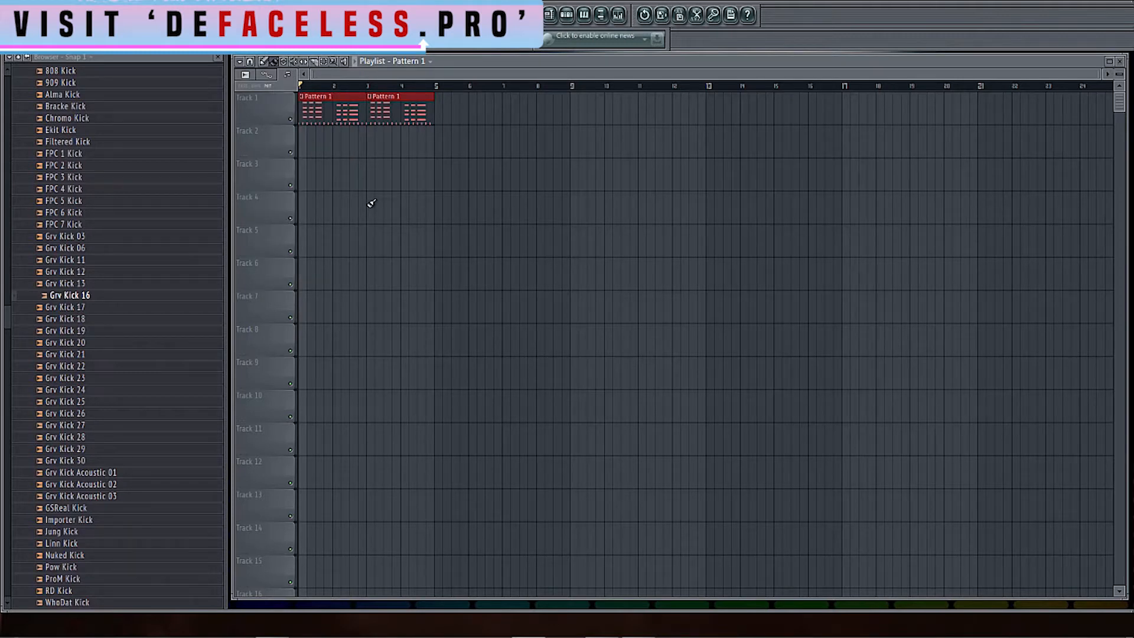
# Copy the two Pattern 1 clips on Track 1 to bar 5, and try a time selection over bars 1 and 2.
pyautogui.scroll(1, 398, 199)
pyautogui.scroll(1, 399, 200)
pyautogui.scroll(-1, 400, 200)
pyautogui.scroll(-3, 400, 200)
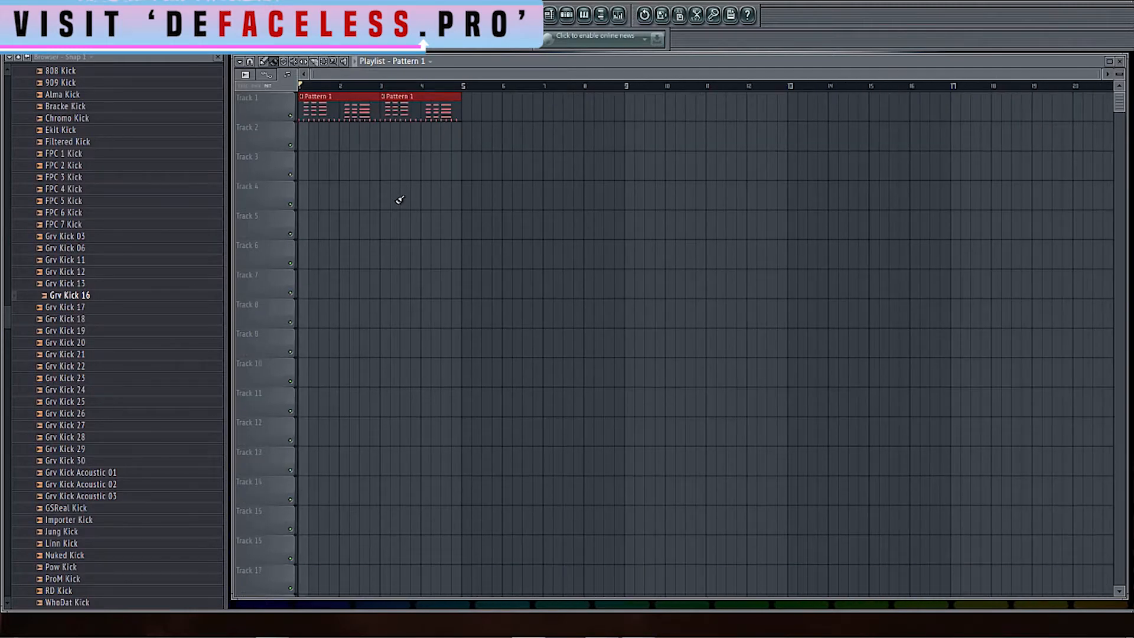
pyautogui.scroll(4, 399, 200)
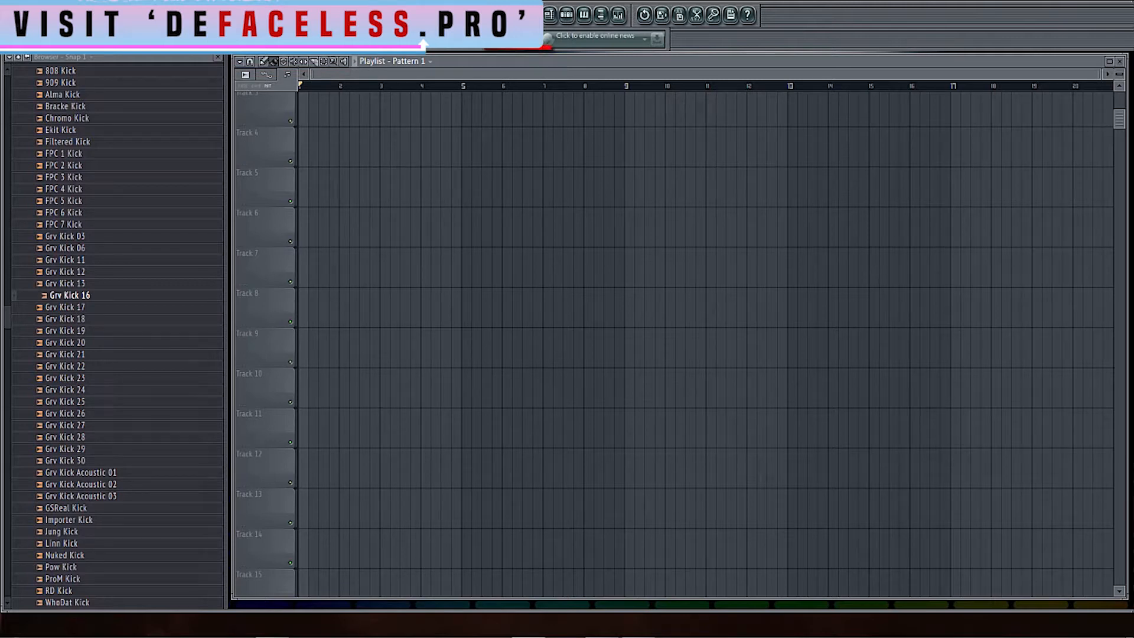
pyautogui.scroll(2, 435, 148)
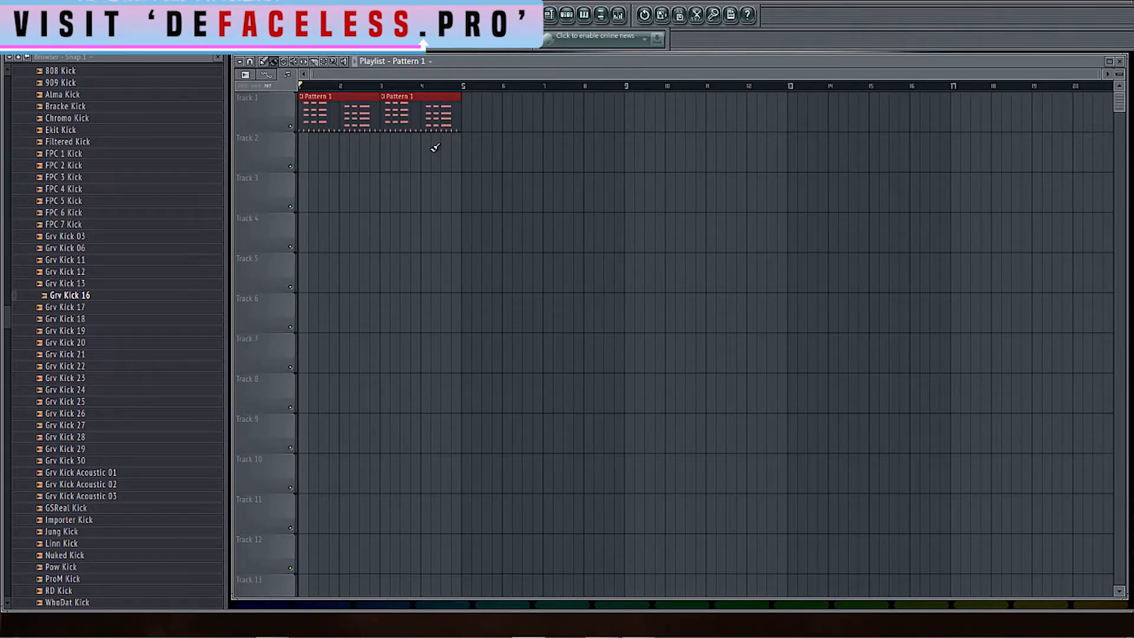
pyautogui.moveTo(333, 98); pyautogui.dragTo(496, 94)
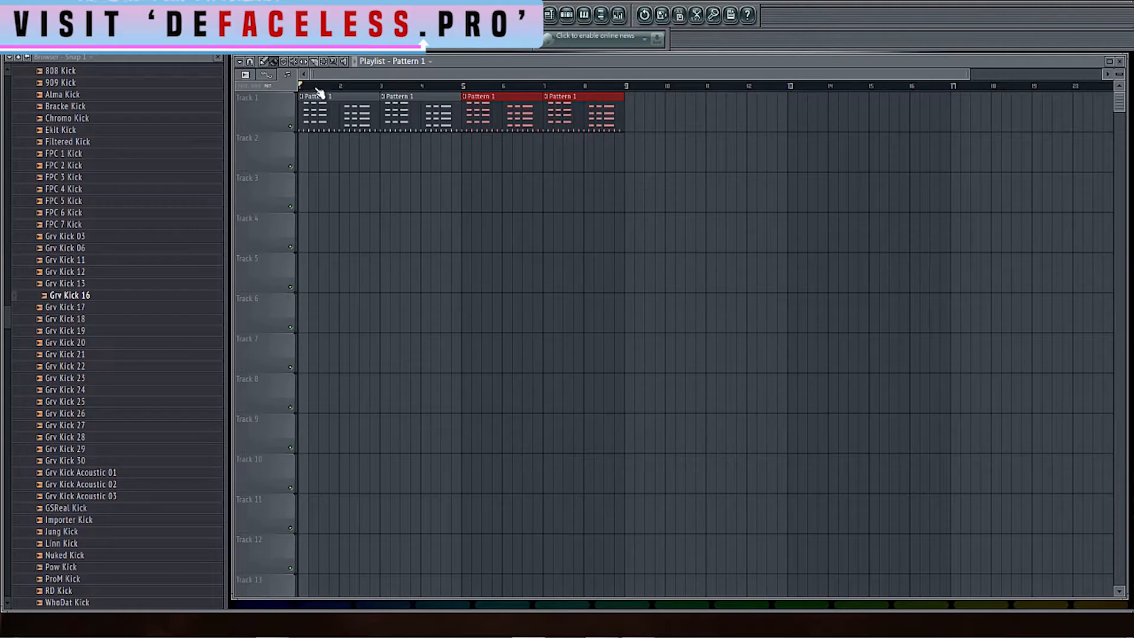
pyautogui.moveTo(301, 87); pyautogui.dragTo(378, 89)
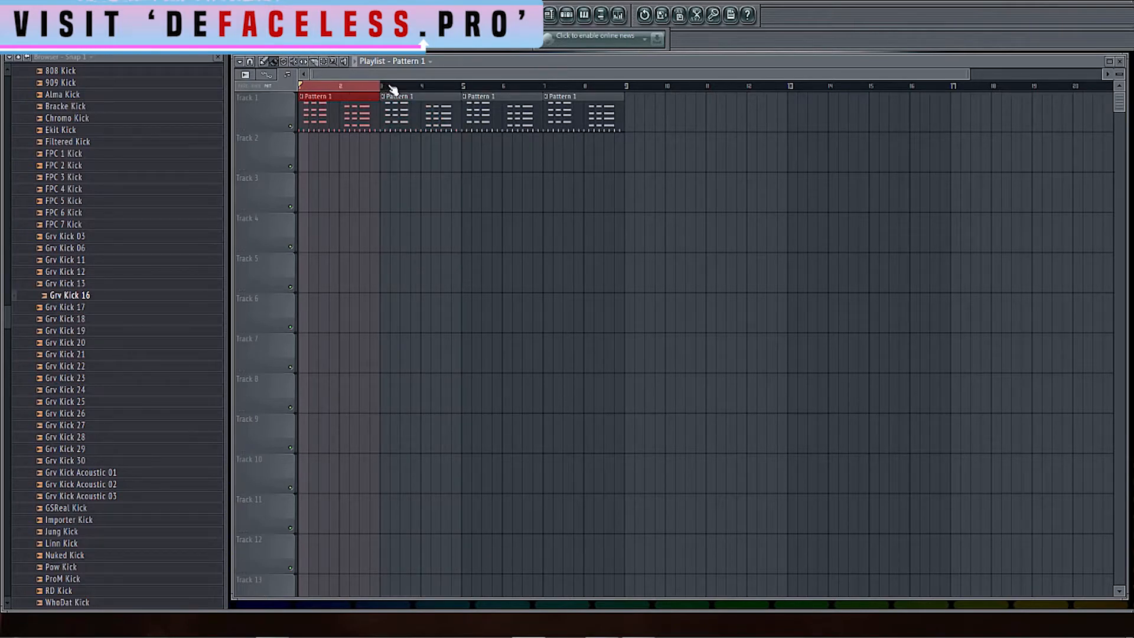
pyautogui.click(388, 89)
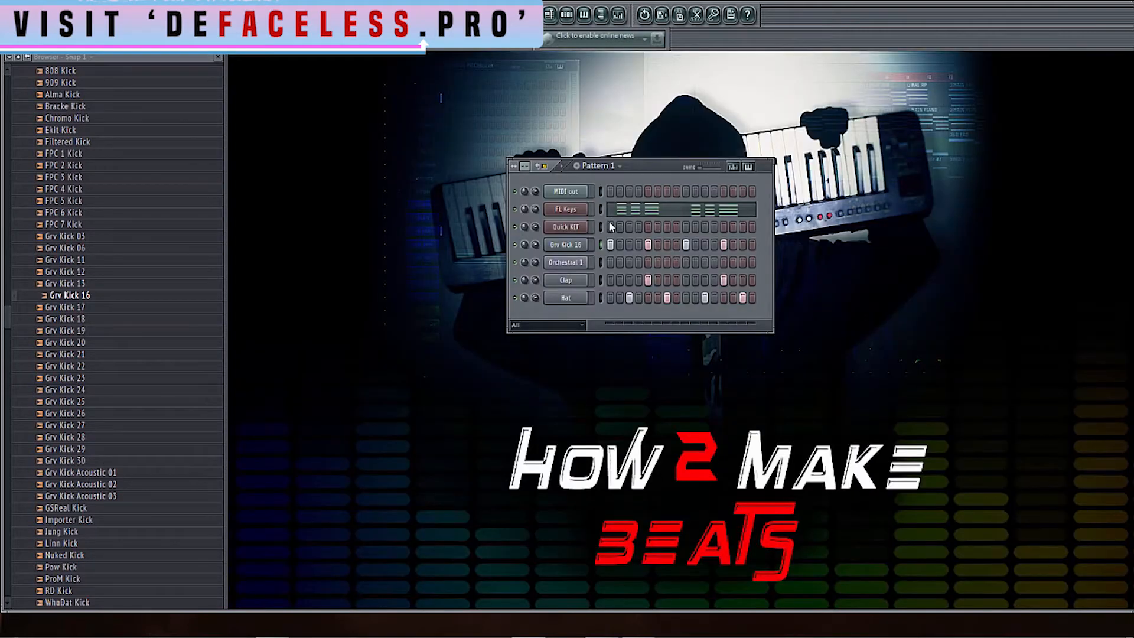
# Route the Grv Kick 16 channel to mixer track 3, and check Insert 3 in the mixer.
pyautogui.click(577, 248)
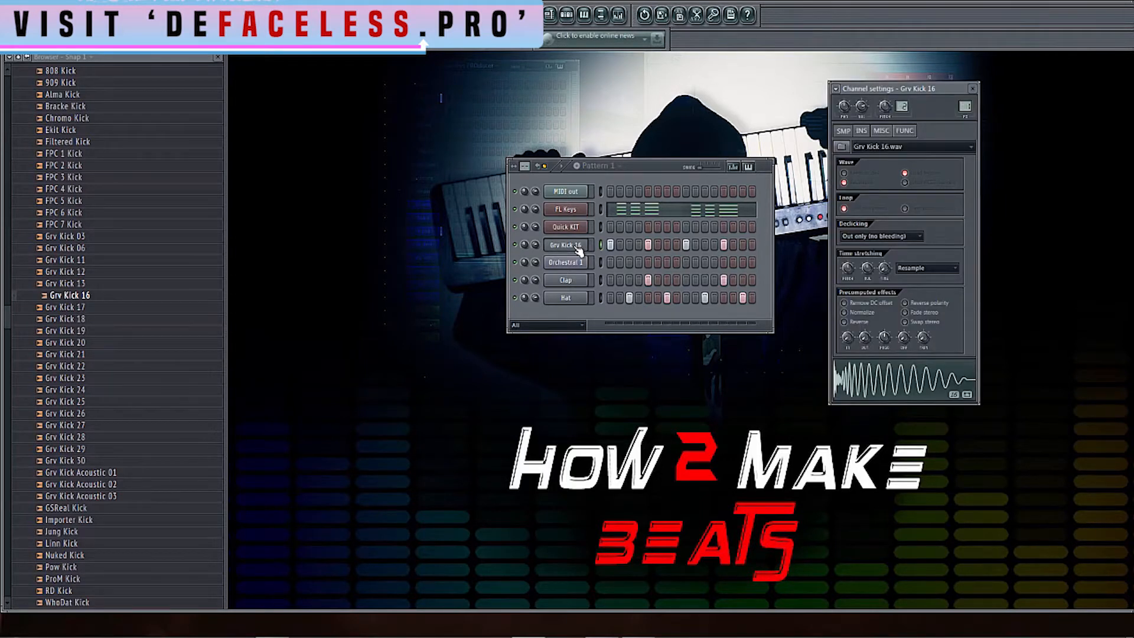
pyautogui.click(965, 106)
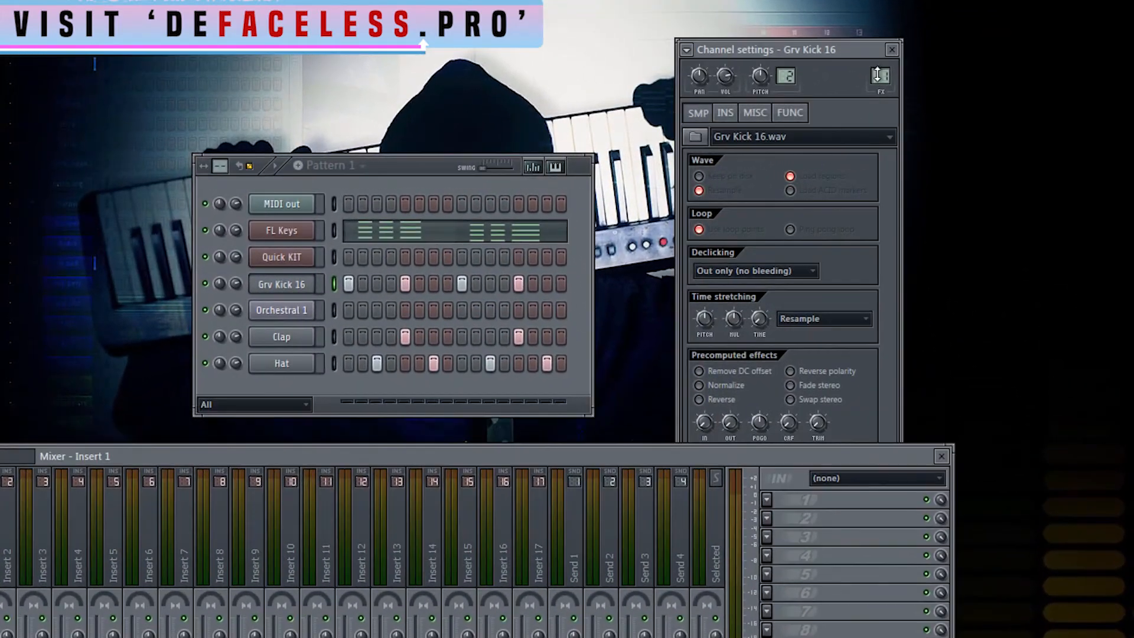
pyautogui.moveTo(965, 106); pyautogui.dragTo(965, 102)
pyautogui.moveTo(880, 76); pyautogui.dragTo(880, 72)
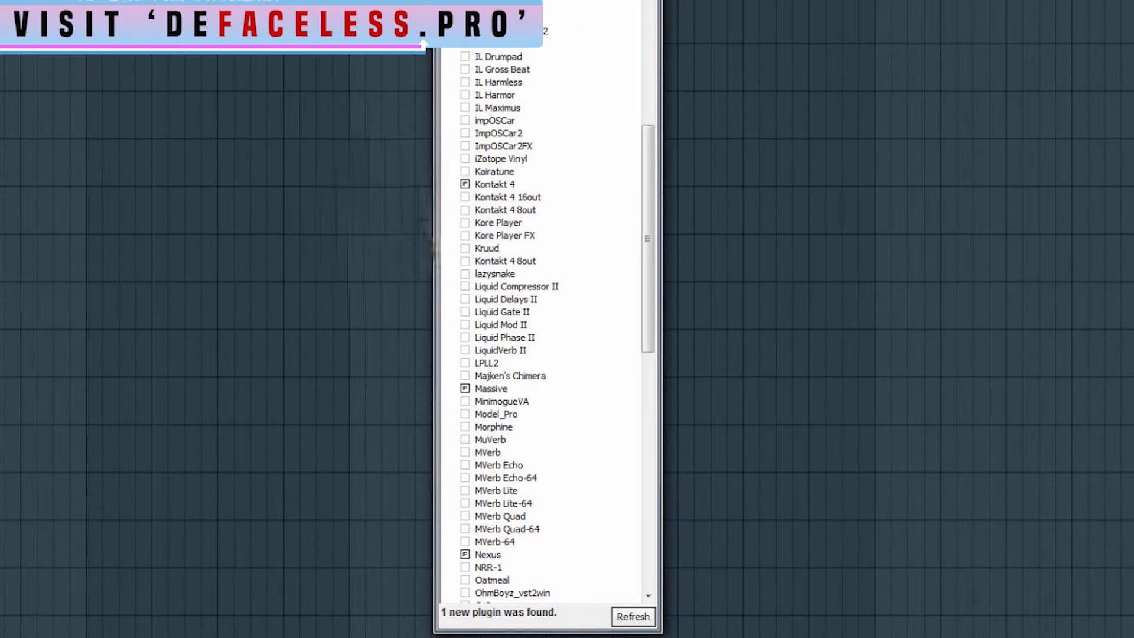
pyautogui.press('F9')
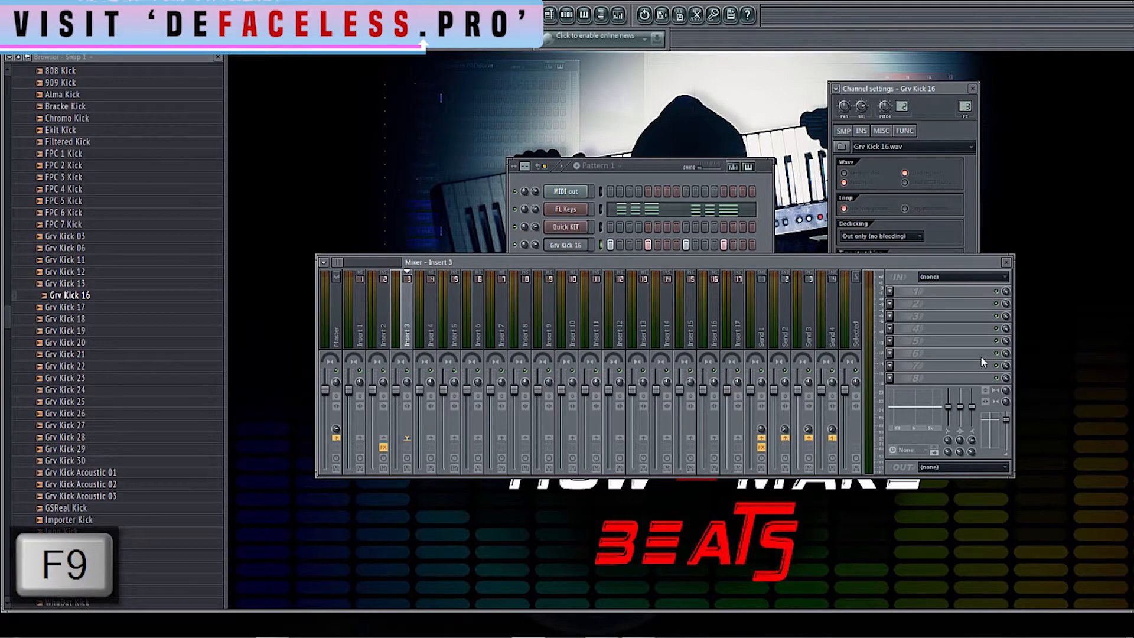
pyautogui.press('F9')
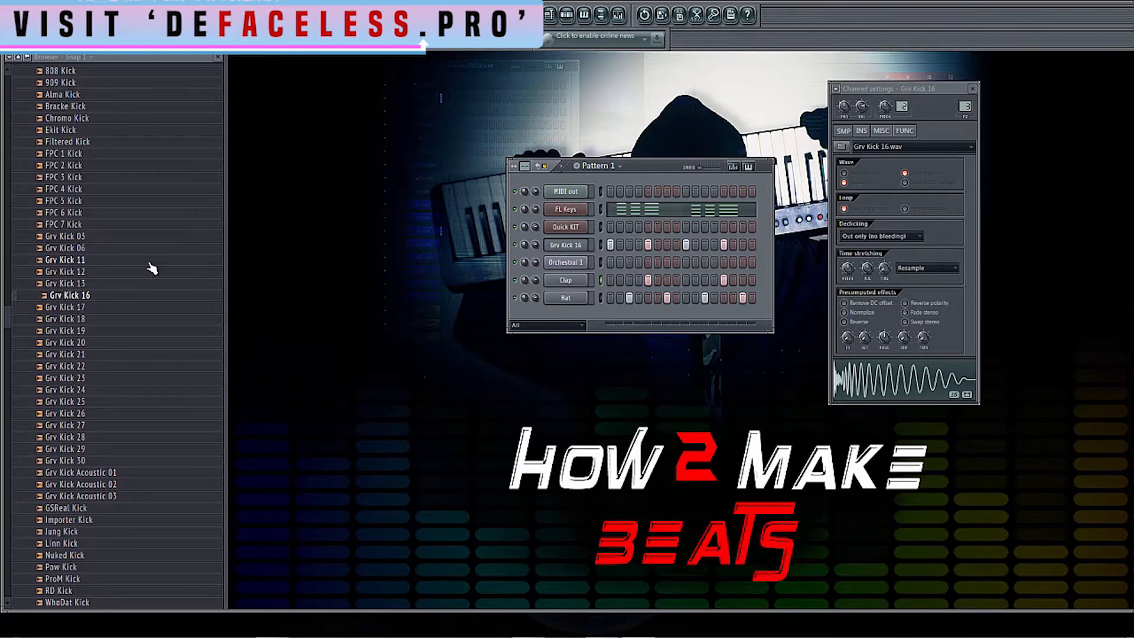
# Replace the Clap channel's sample with Grv Kick 03, switch it to Grv Kick 12, and review the browser's options.
pyautogui.click(79, 238)
pyautogui.middleClick(78, 238)
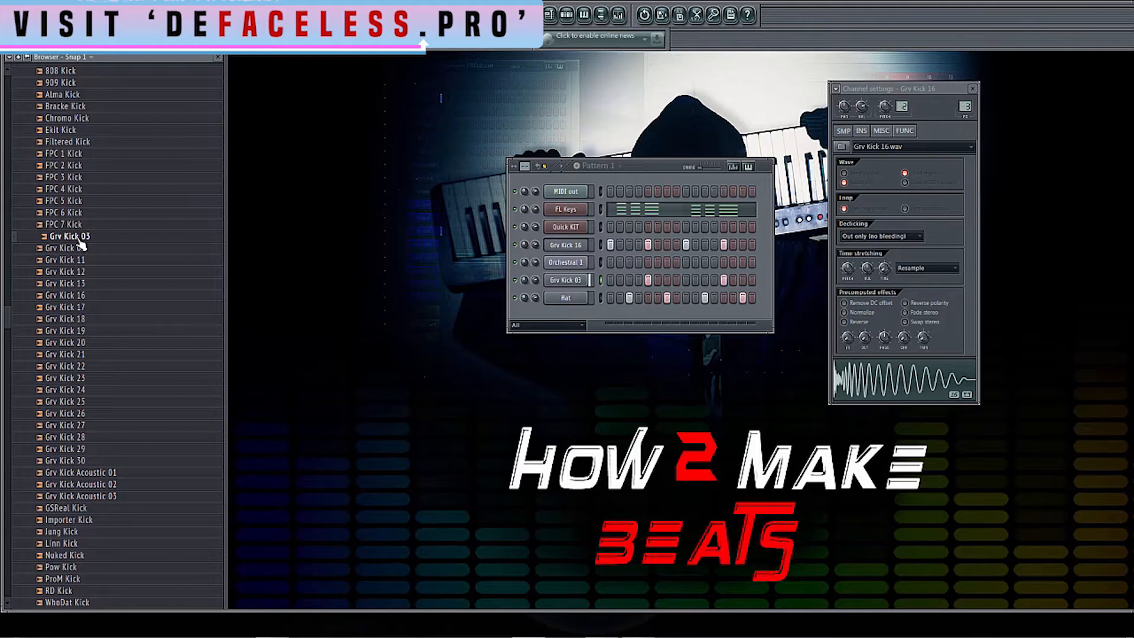
pyautogui.middleClick(71, 271)
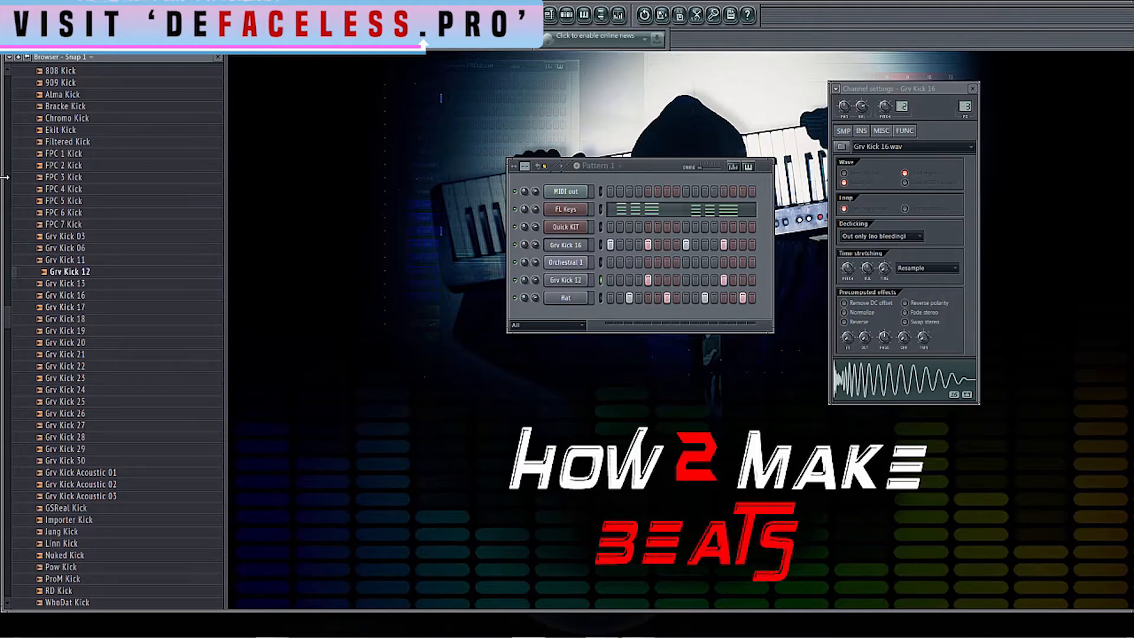
pyautogui.click(9, 58)
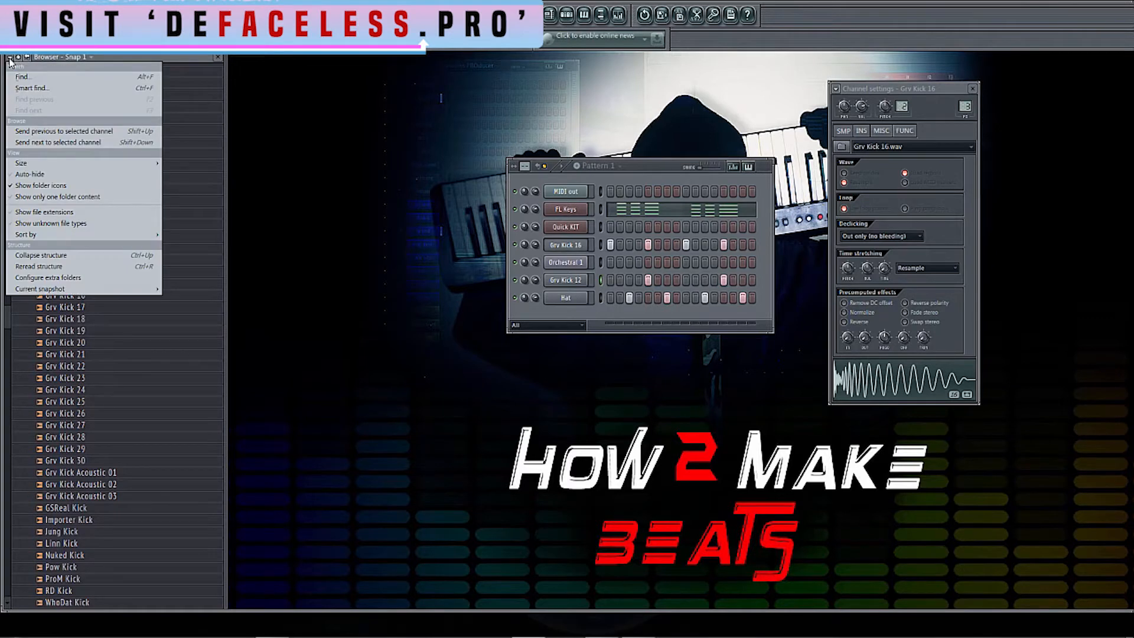
pyautogui.click(10, 58)
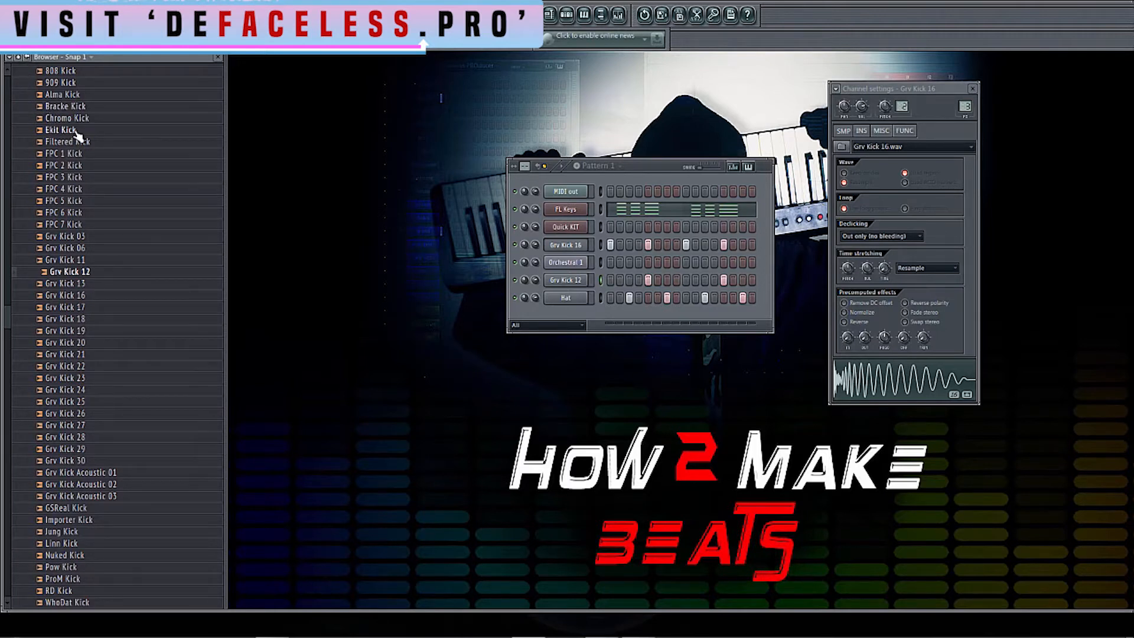
# Review the MIDI settings and the browser's extra search folders in the File settings, and hide the browser.
pyautogui.press('F10')
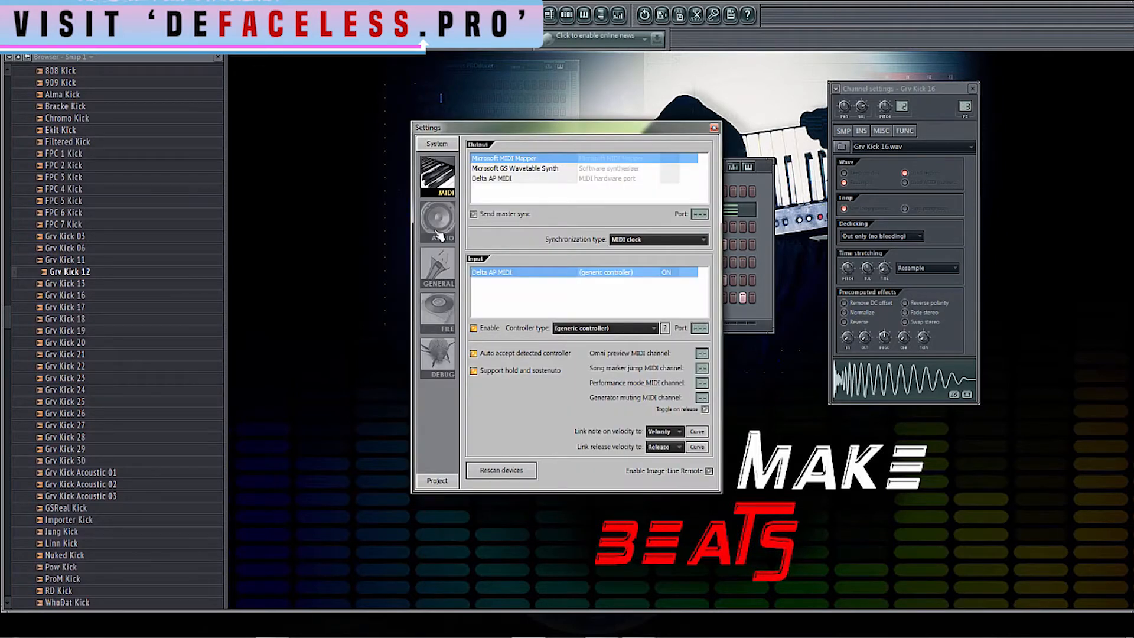
pyautogui.click(440, 318)
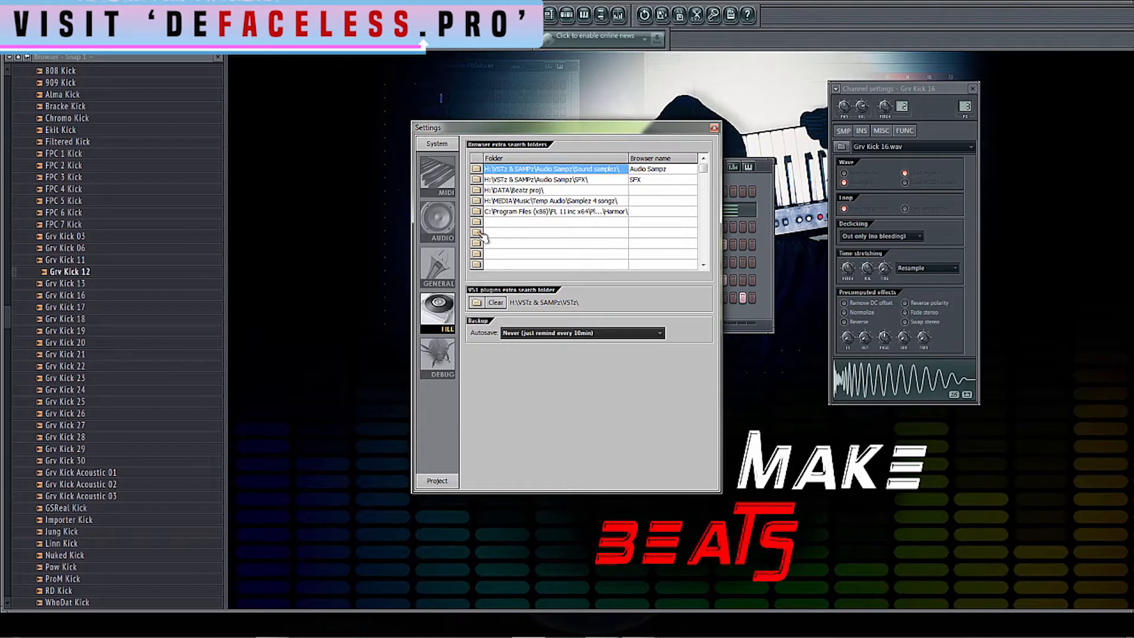
pyautogui.press('Escape')
pyautogui.press('F8')
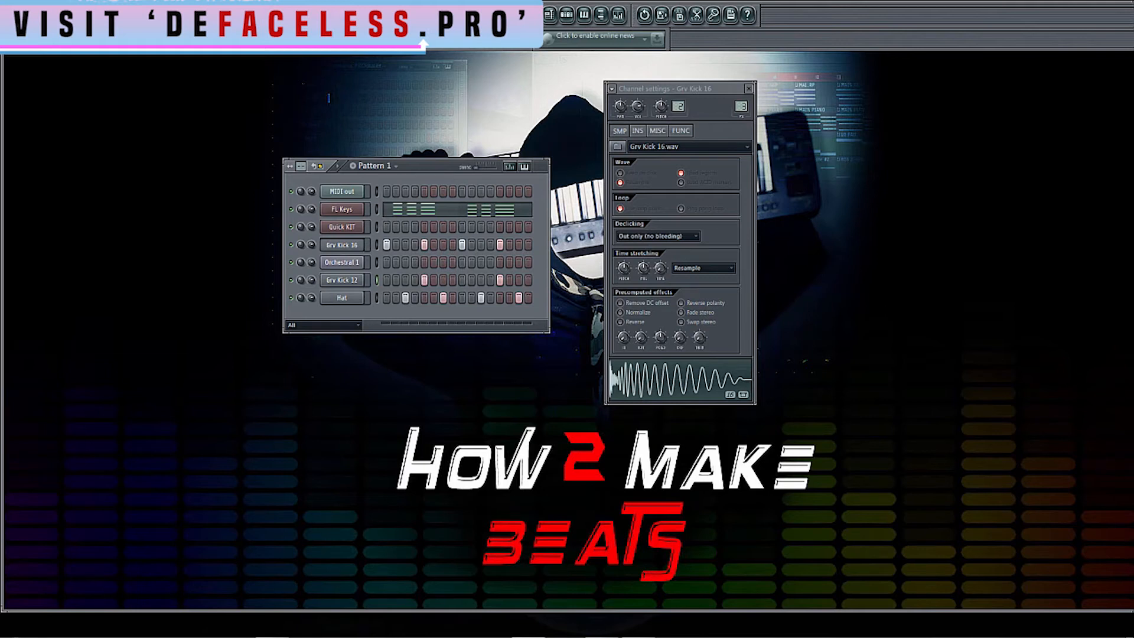
# Review the tempo control's preset and automation options, and switch the step sequencer to Pattern 3.
pyautogui.rightClick(323, 17)
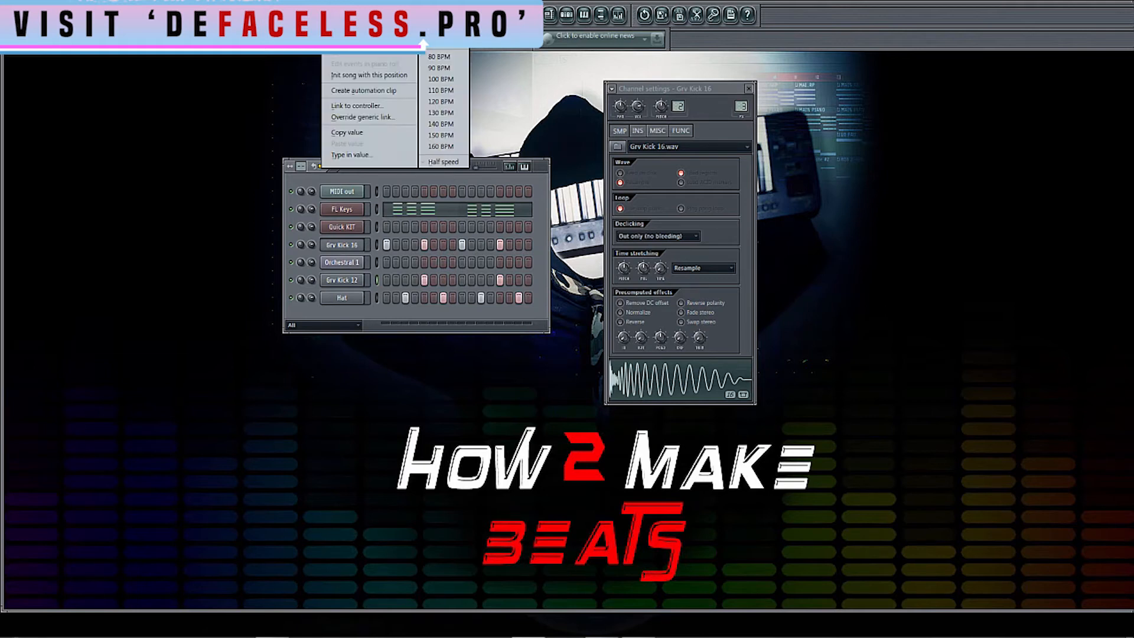
pyautogui.click(362, 91)
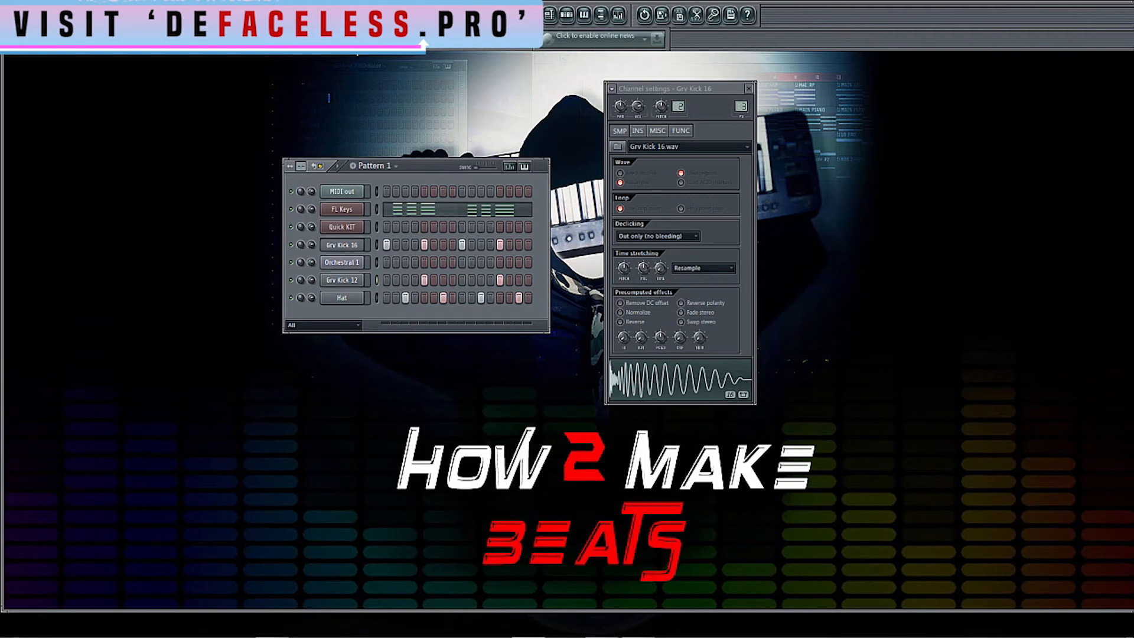
pyautogui.click(395, 165)
pyautogui.click(408, 186)
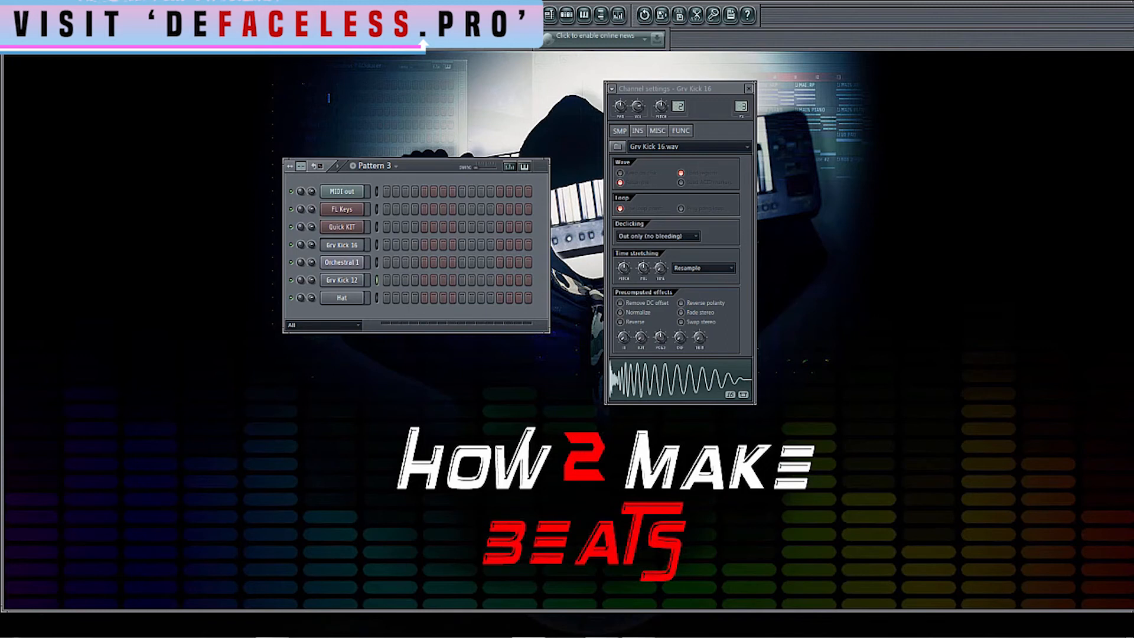
# Set up a Wave file export named fl overview in the Beat Tutorials folder, checking the available file types.
pyautogui.click(20, 26)
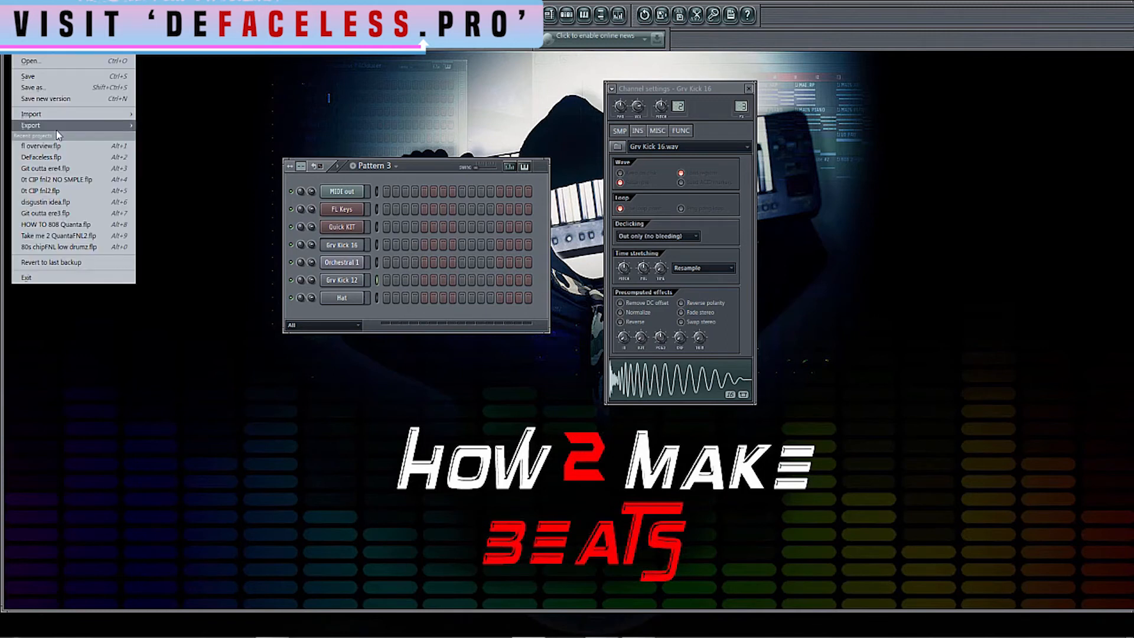
pyautogui.moveTo(57, 129)
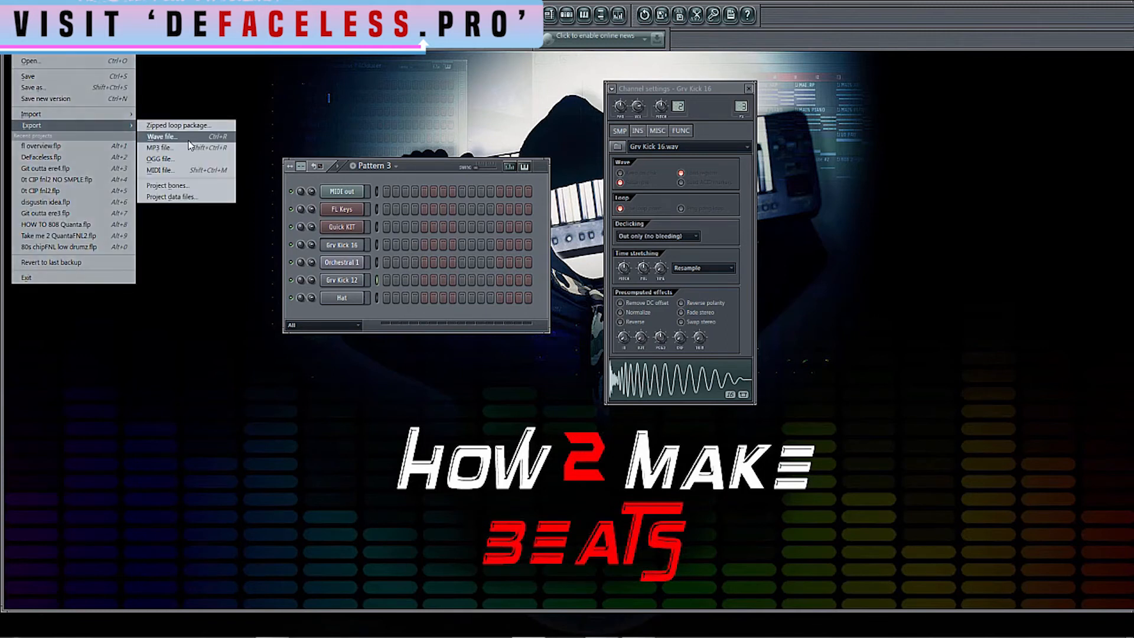
pyautogui.click(161, 137)
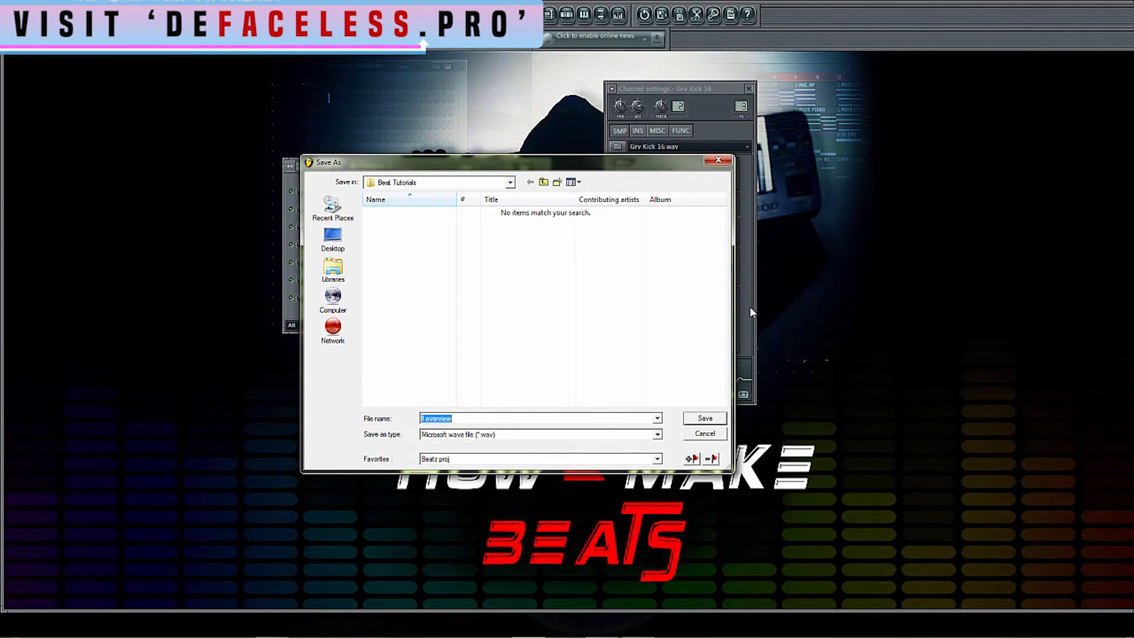
pyautogui.click(657, 435)
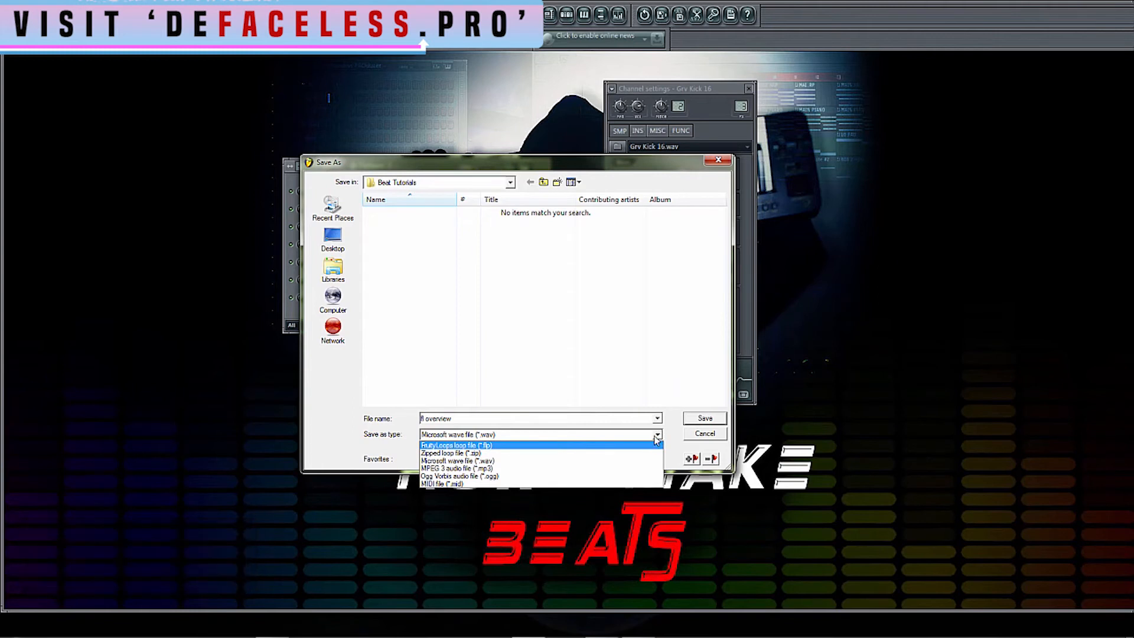
pyautogui.click(655, 435)
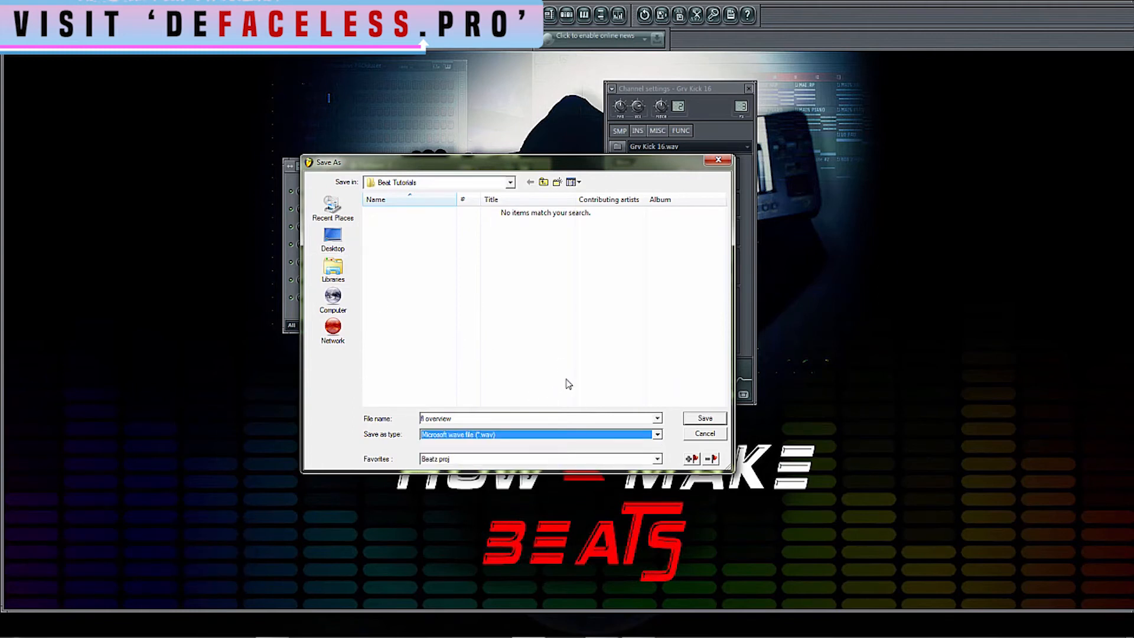
pyautogui.press('Return')
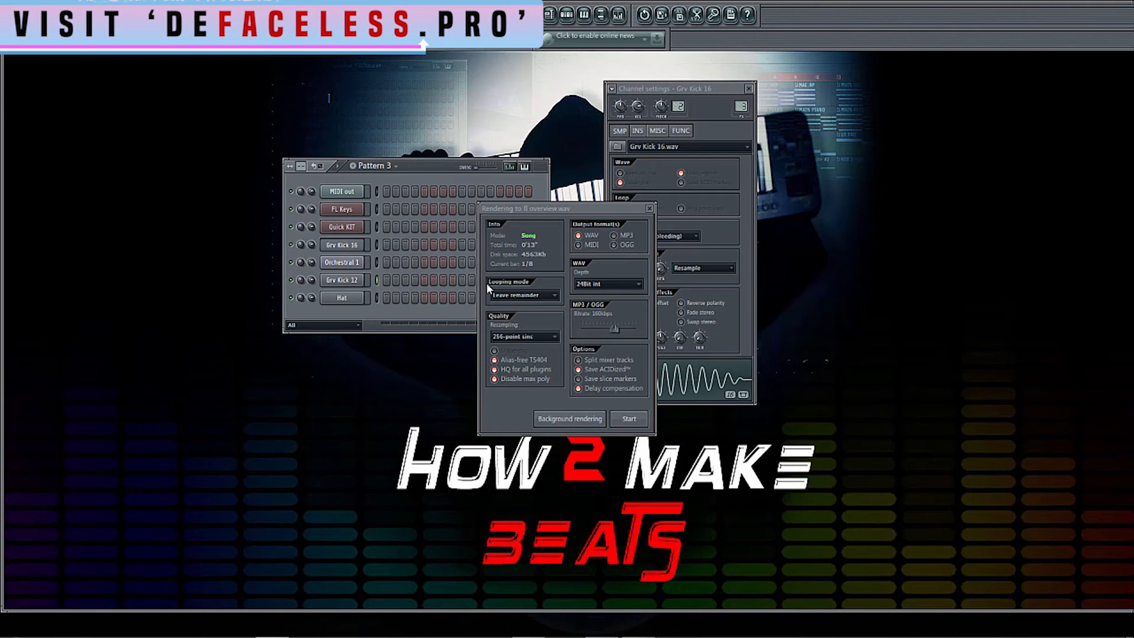
# Check the resampling quality choices, keep 256-point sinc, and start rendering the song to WAV.
pyautogui.click(537, 338)
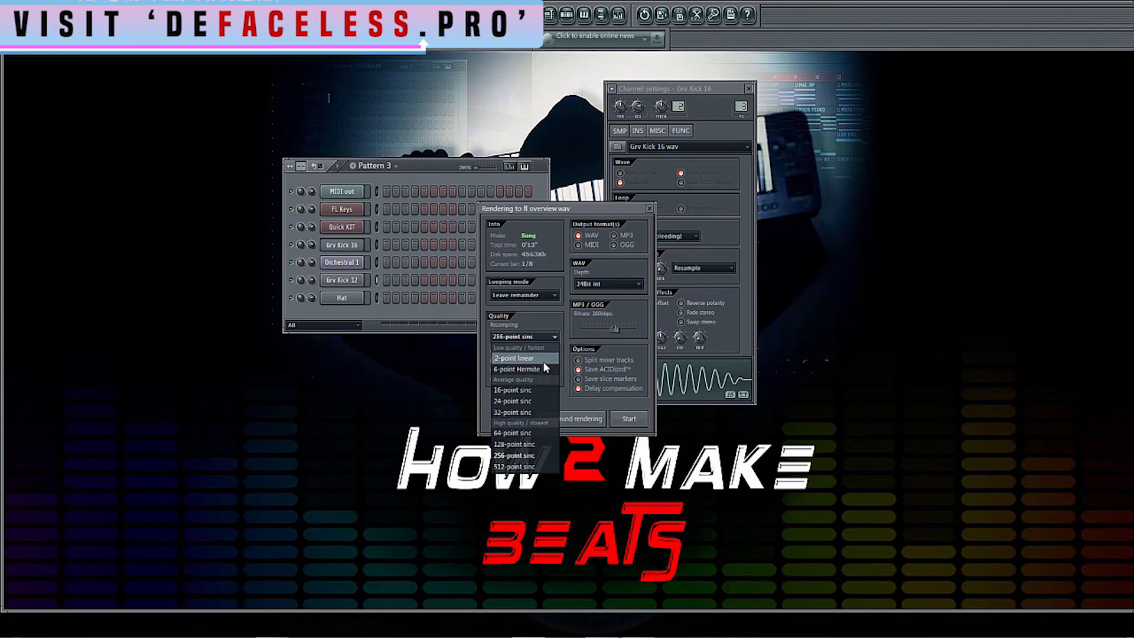
pyautogui.click(605, 209)
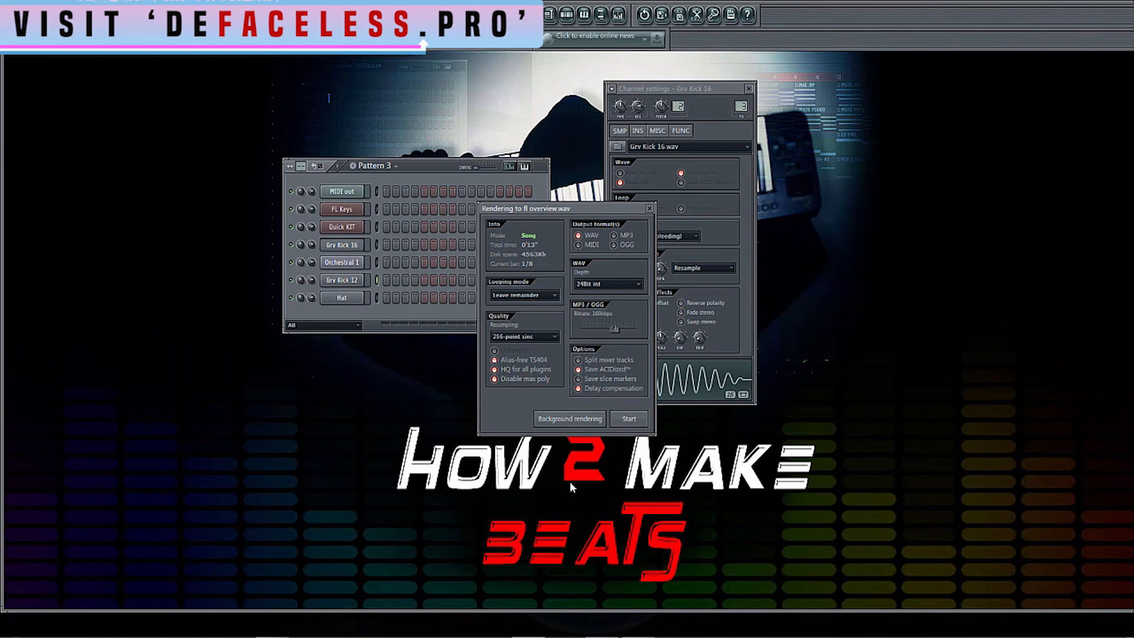
pyautogui.click(626, 419)
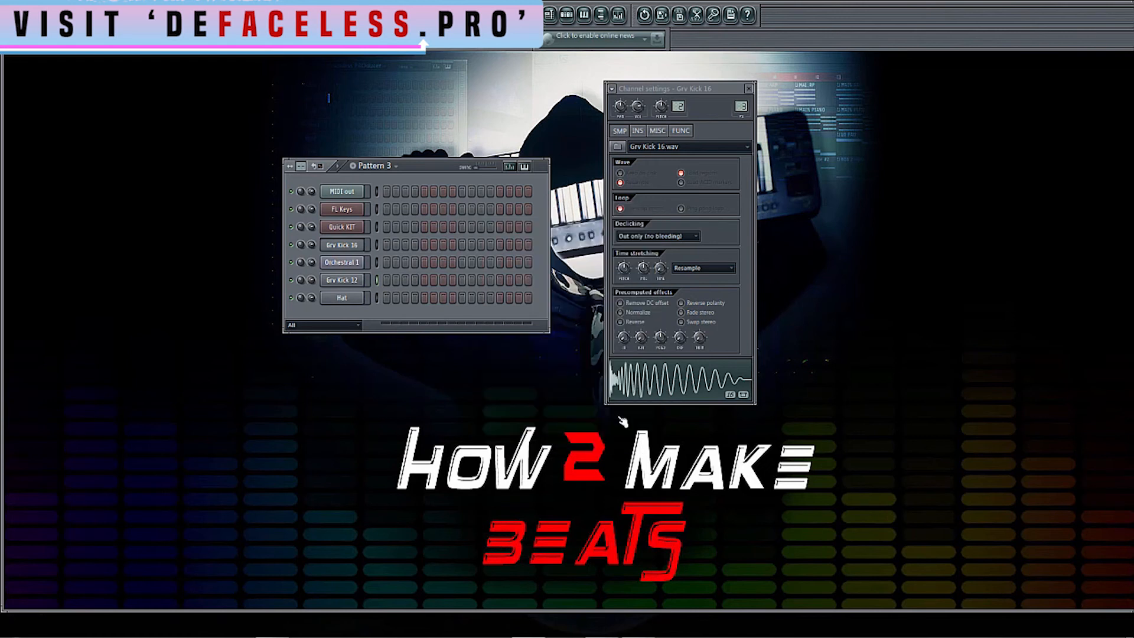